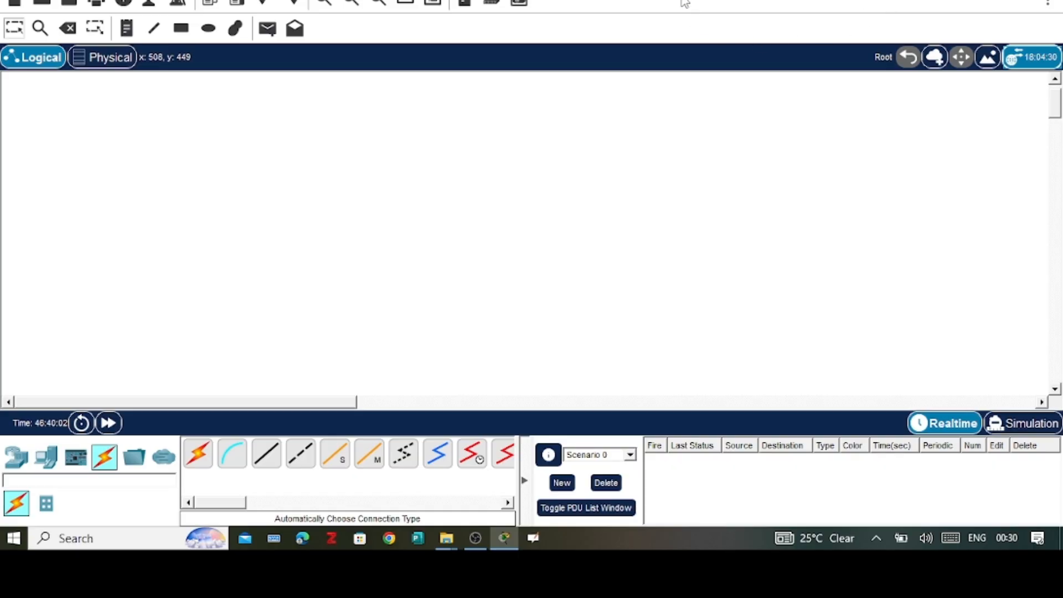
- Place a 2960 switch in the empty logical workspace
click(11, 465)
click(44, 507)
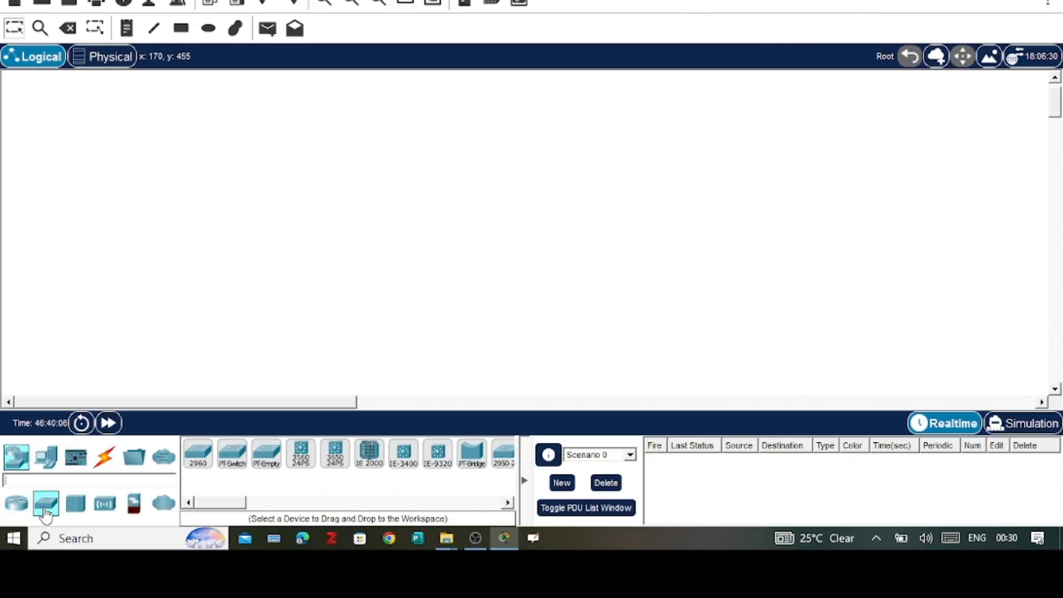
click(198, 455)
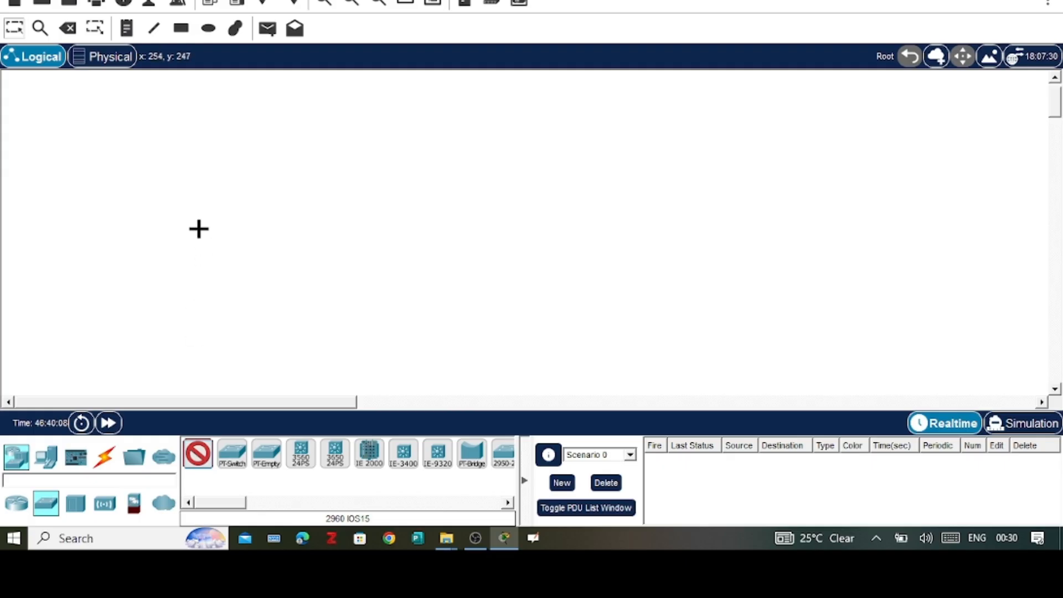
click(204, 194)
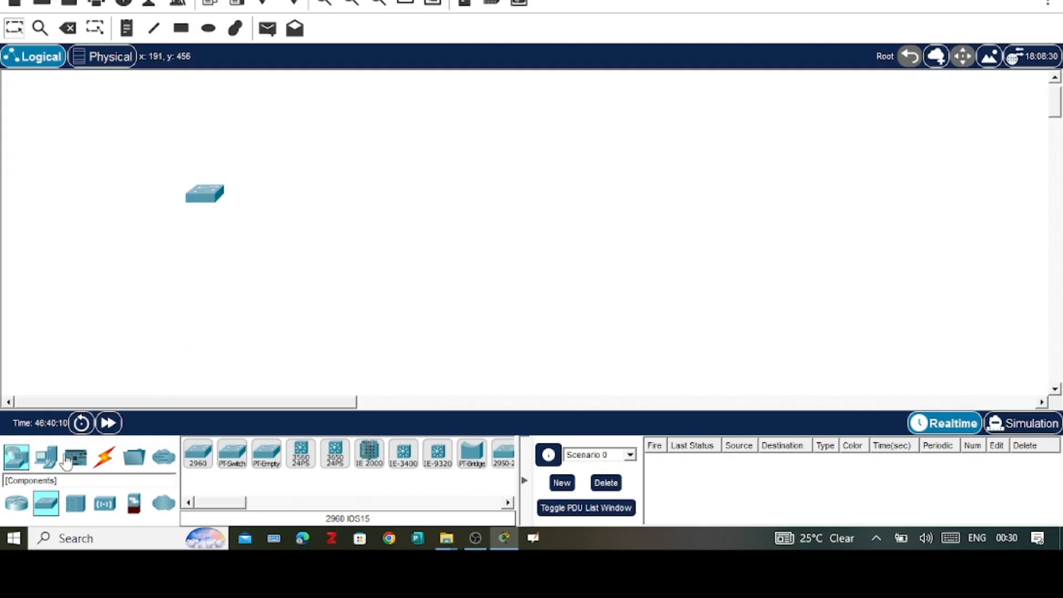
- Add a laptop end device to the workspace, well apart from the switch on its right side
click(46, 457)
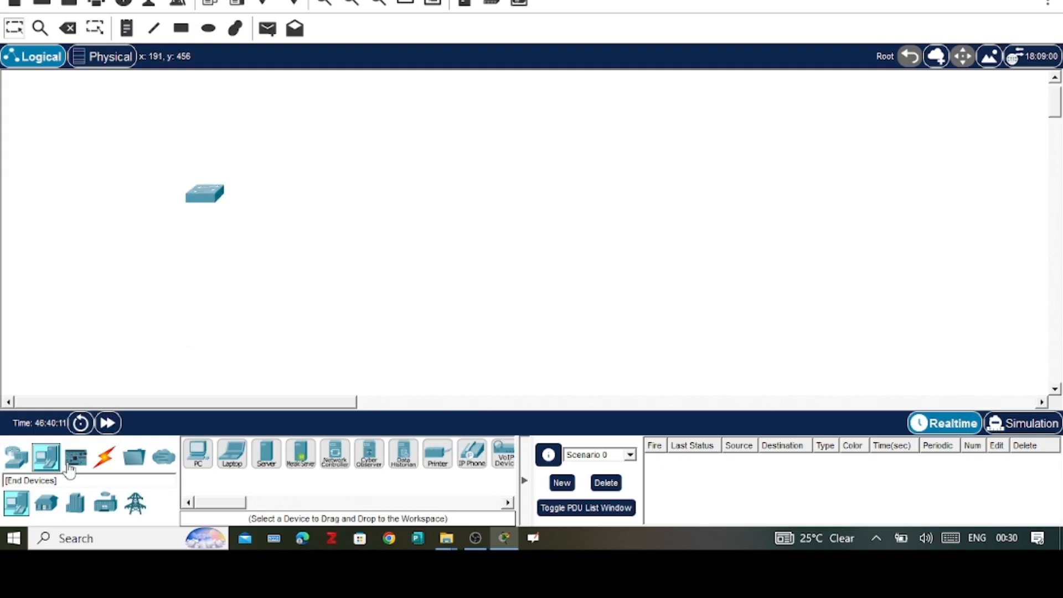
click(231, 455)
click(597, 197)
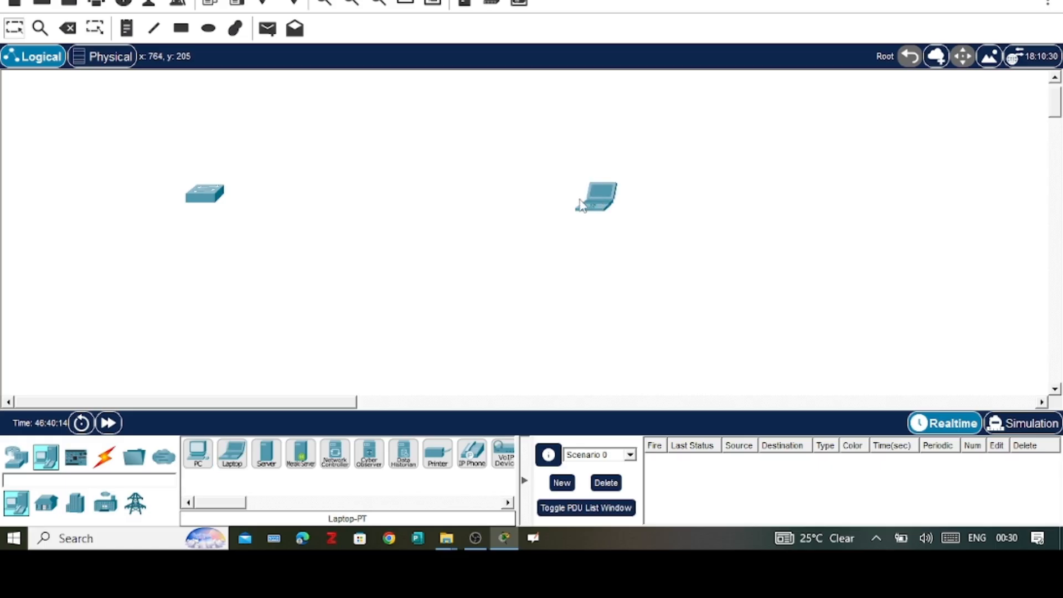
- Connect the switch to the laptop using the automatically chosen connection type
click(104, 457)
click(198, 455)
click(217, 189)
click(598, 200)
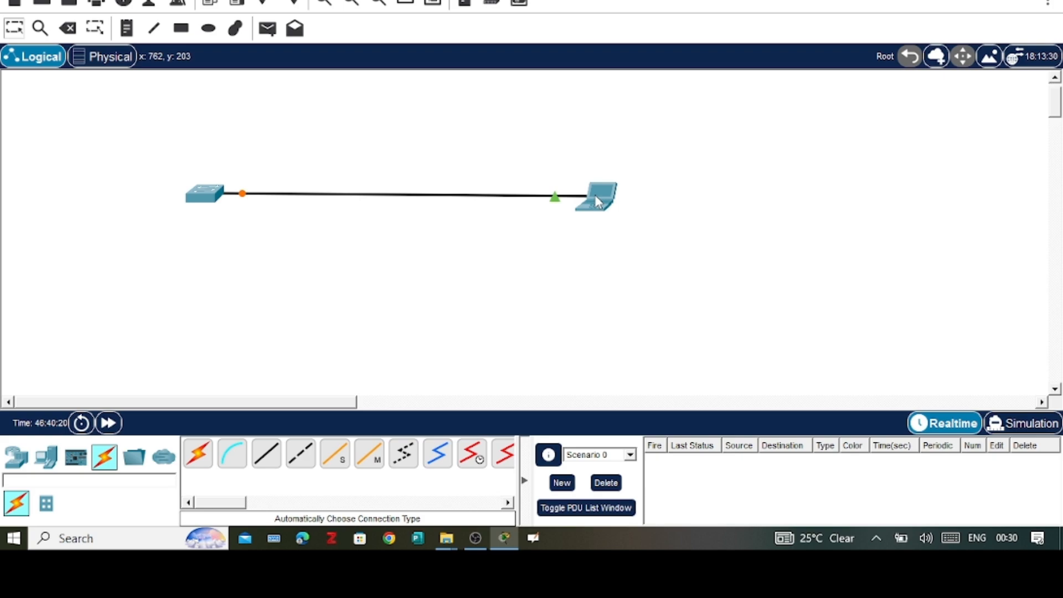
- Open the switch's IOS command line interface and bring up the user-mode prompt
click(204, 186)
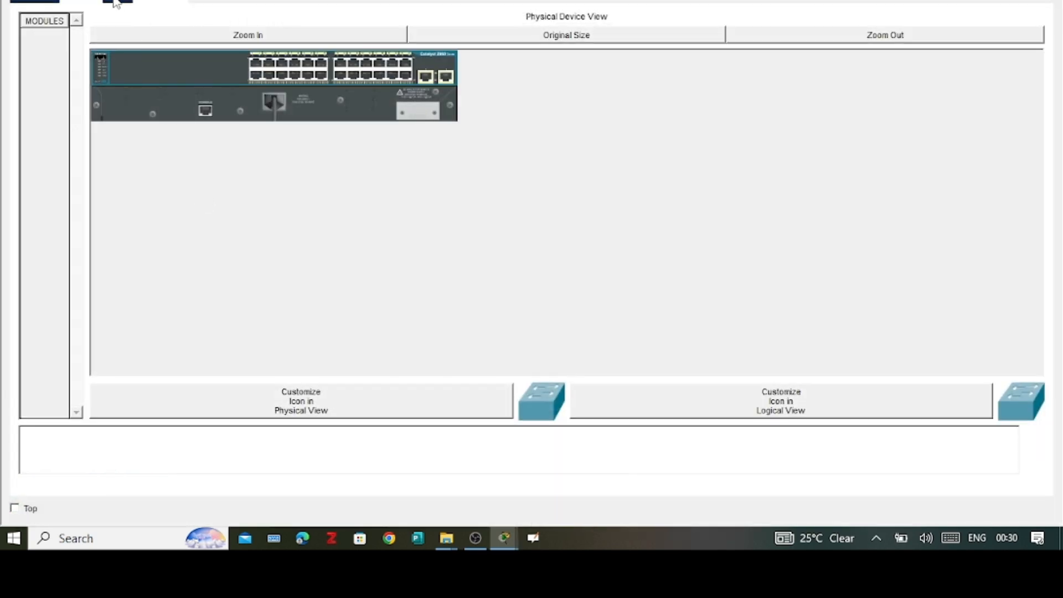
click(117, 3)
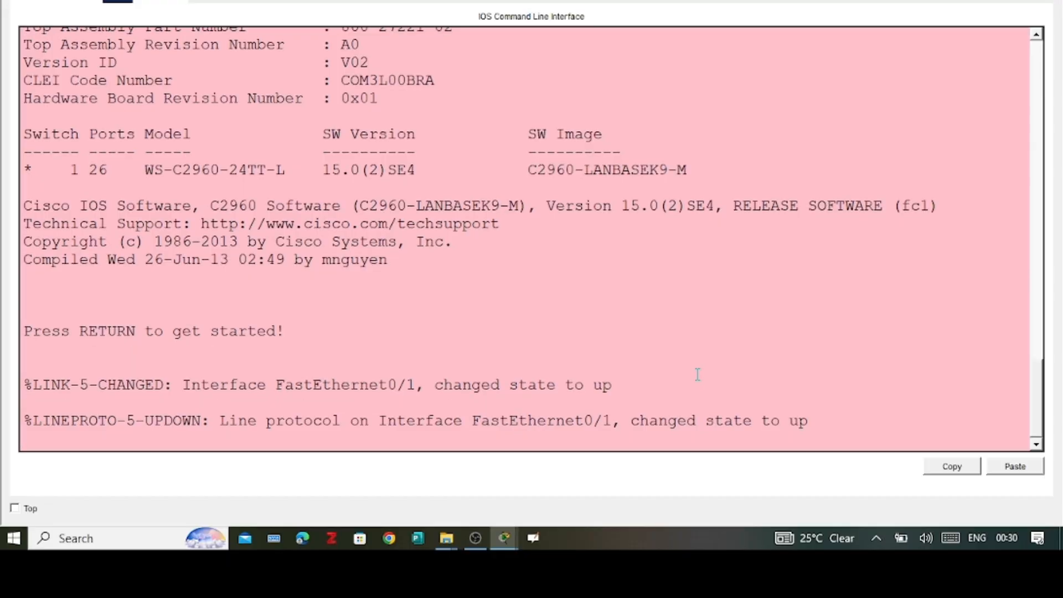
key(Return)
key(Return)
key(Return)
key(Return)
key(Return)
key(Return)
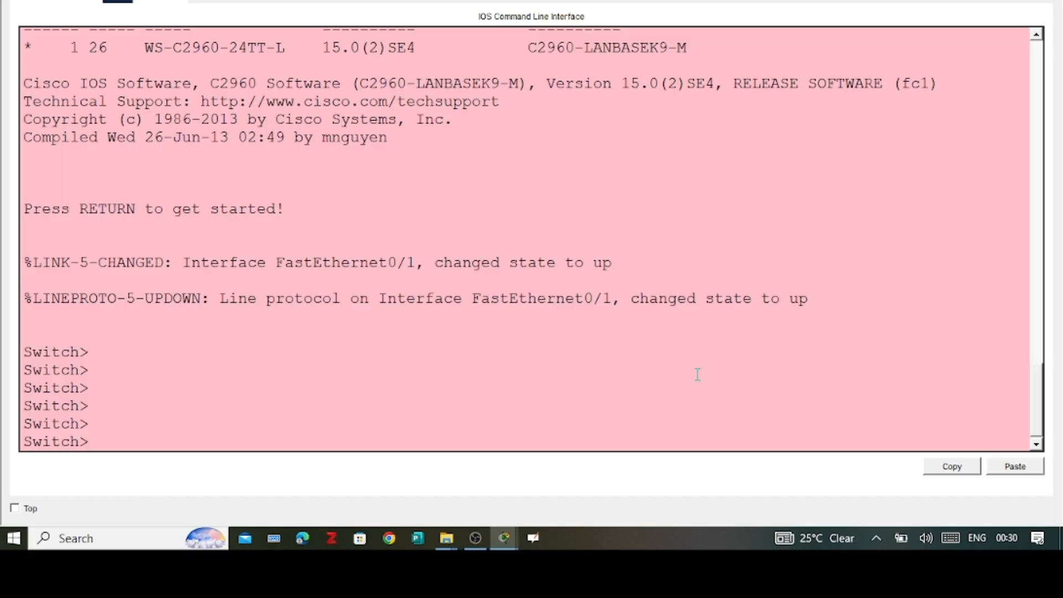
- Enter privileged mode with en, and enter global configuration mode with conf t on the switch
text(en)
key(Return)
text(conf t)
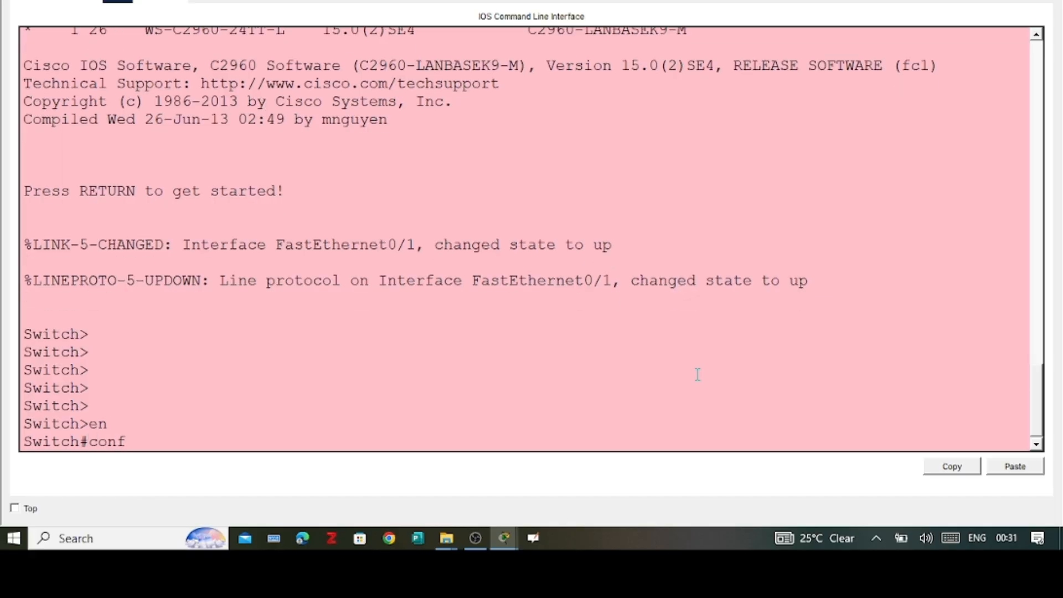
key(Return)
key(Return)
key(Return)
key(Return)
key(Return)
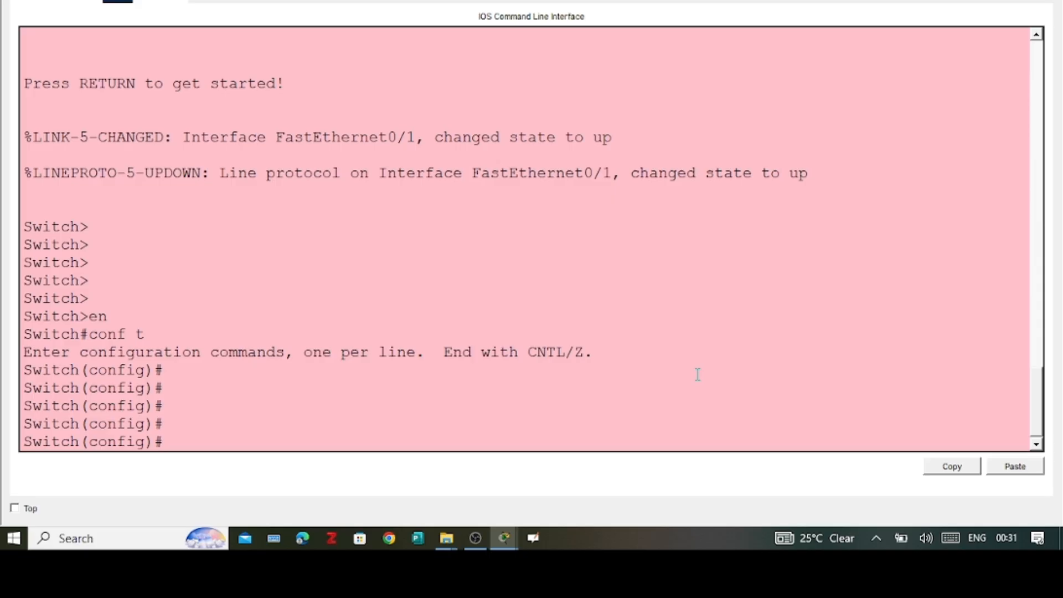
- Set the switch's privileged-mode password with the enable secret command
text(enable pas)
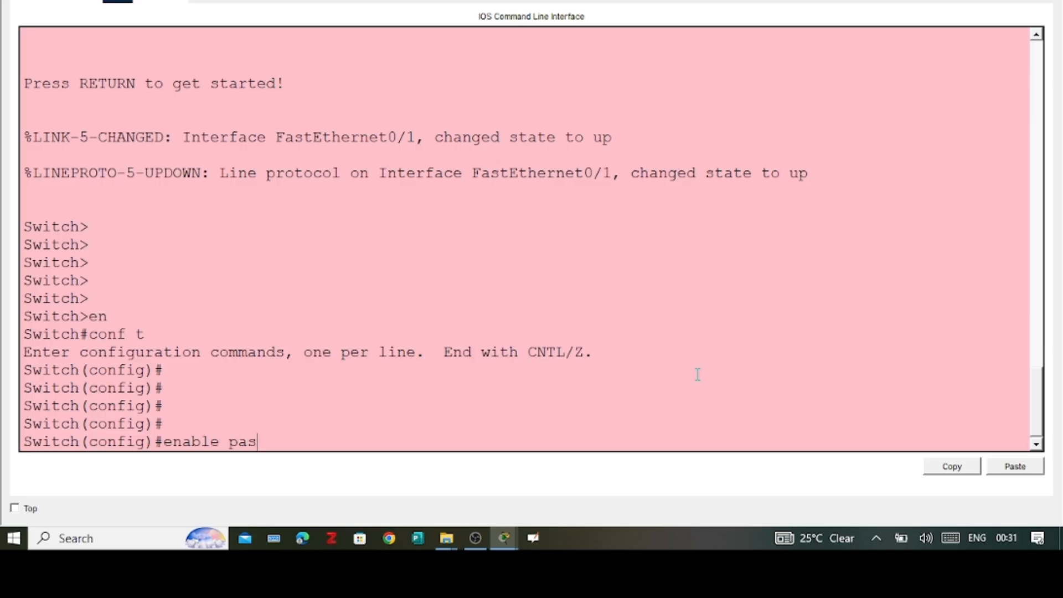
key(BackSpace)
key(BackSpace)
key(BackSpace)
text(secret 666777)
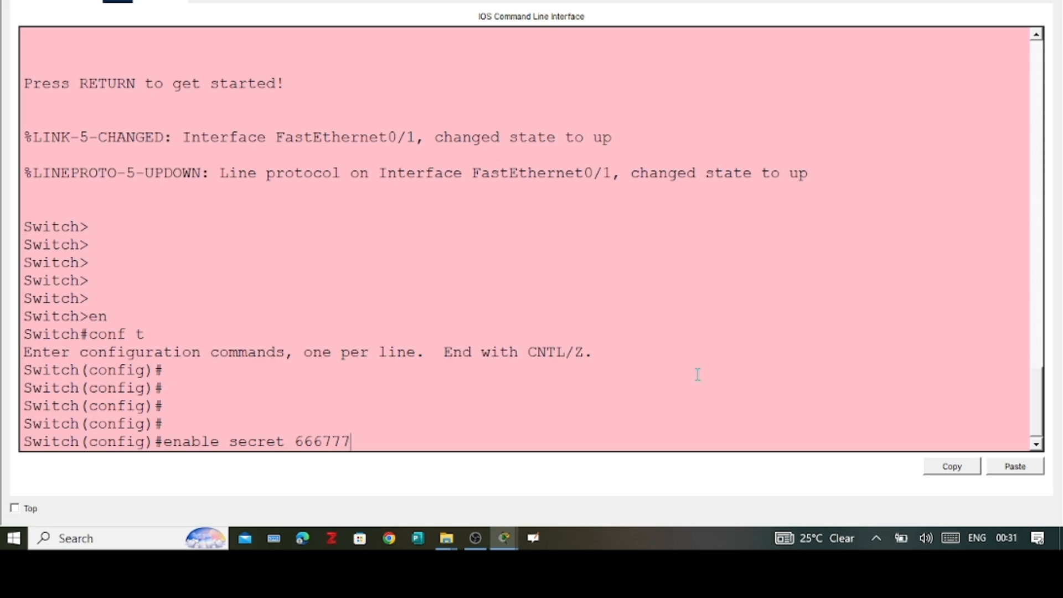
key(Return)
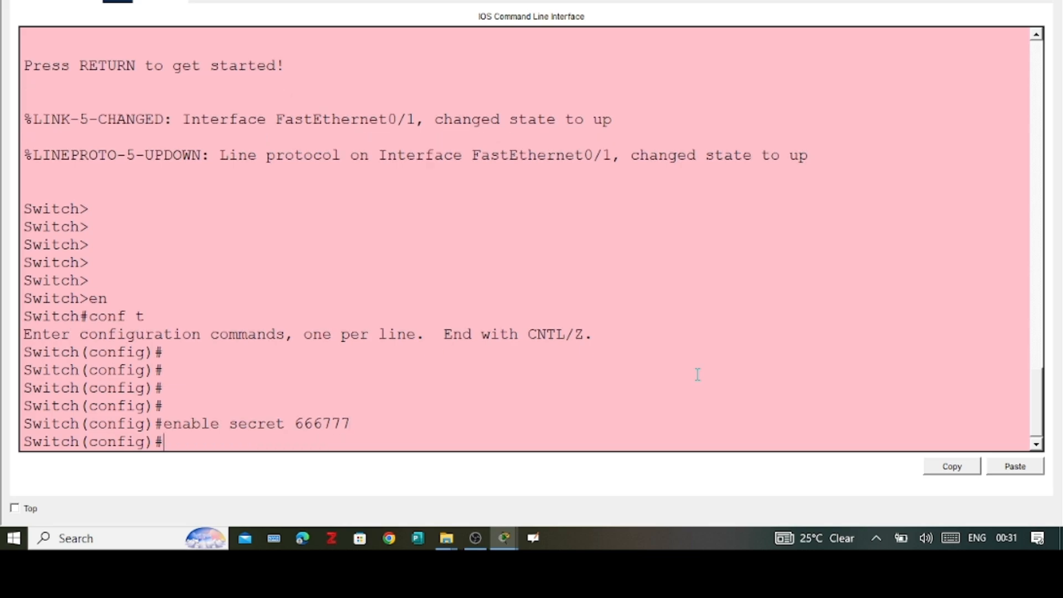
key(Return)
key(Return)
key(Return)
key(Return)
key(Return)
key(Return)
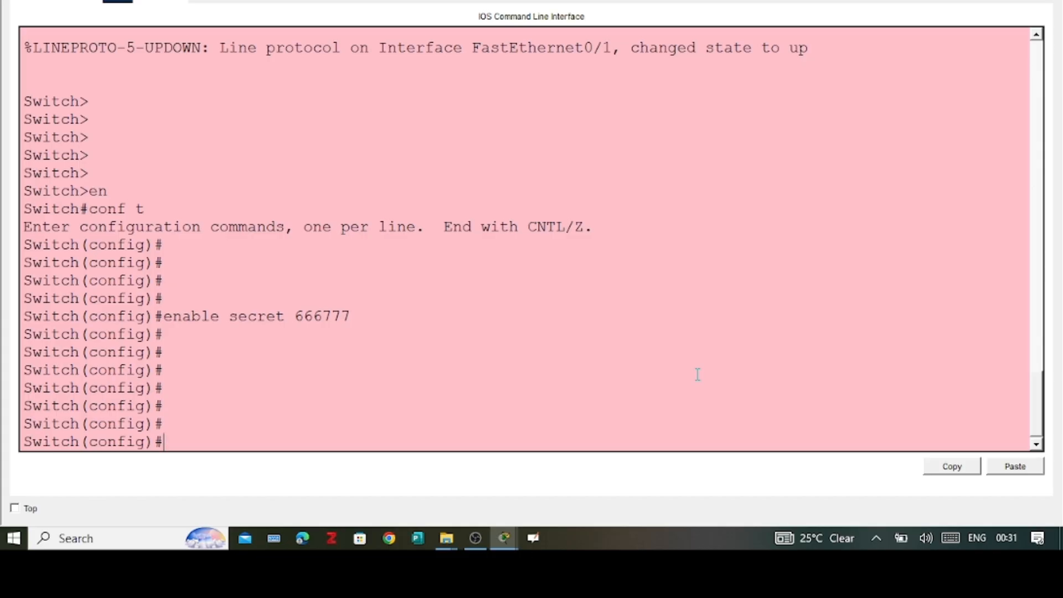
- Enter line configuration mode for the virtual terminal lines with line vty 0 4
text(line vty)
click(951, 539)
click(171, 522)
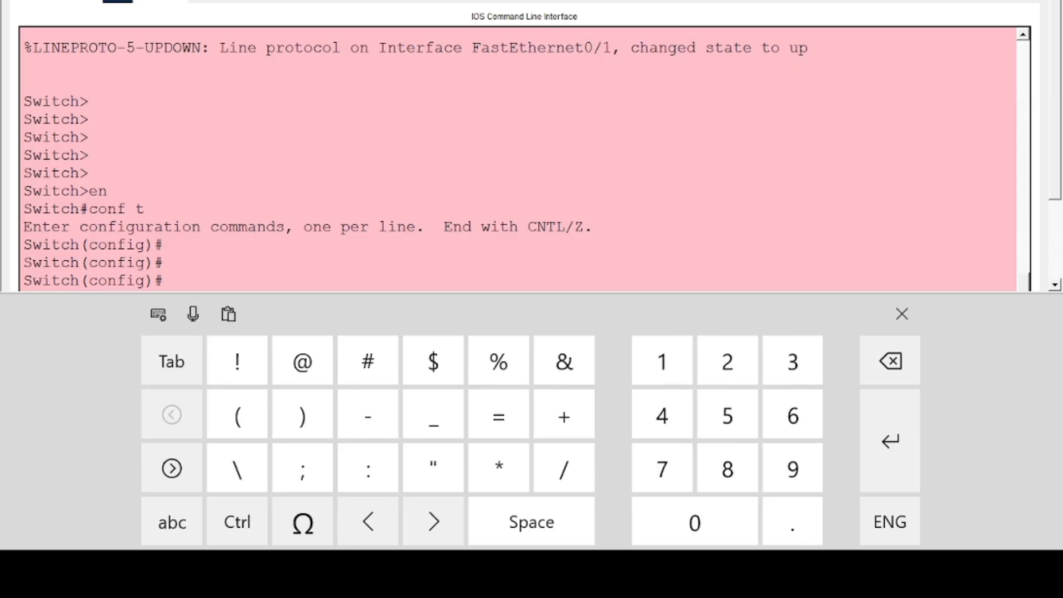
text(0)
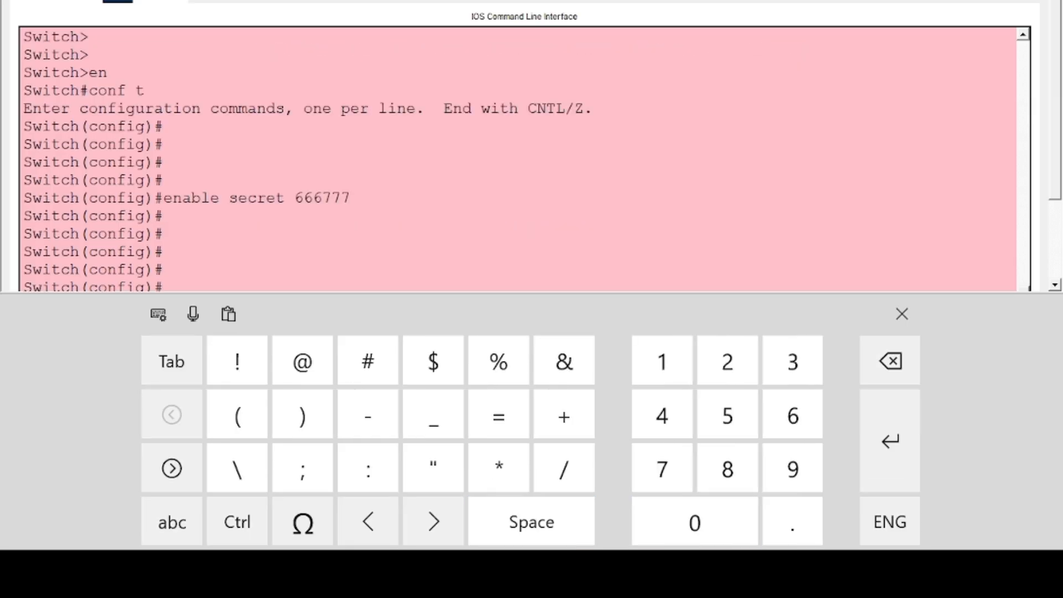
click(902, 314)
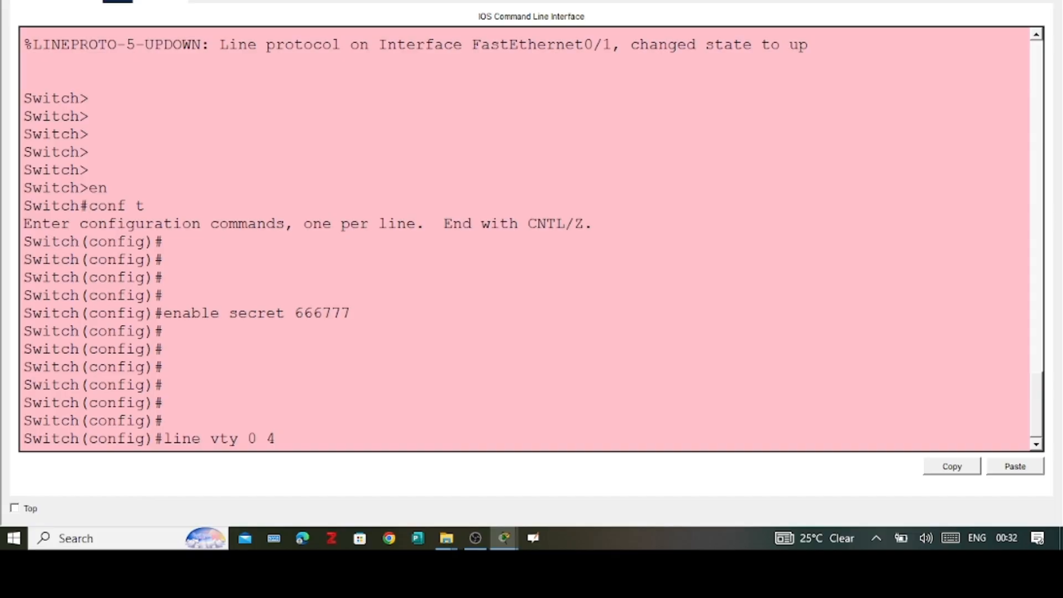
key(Return)
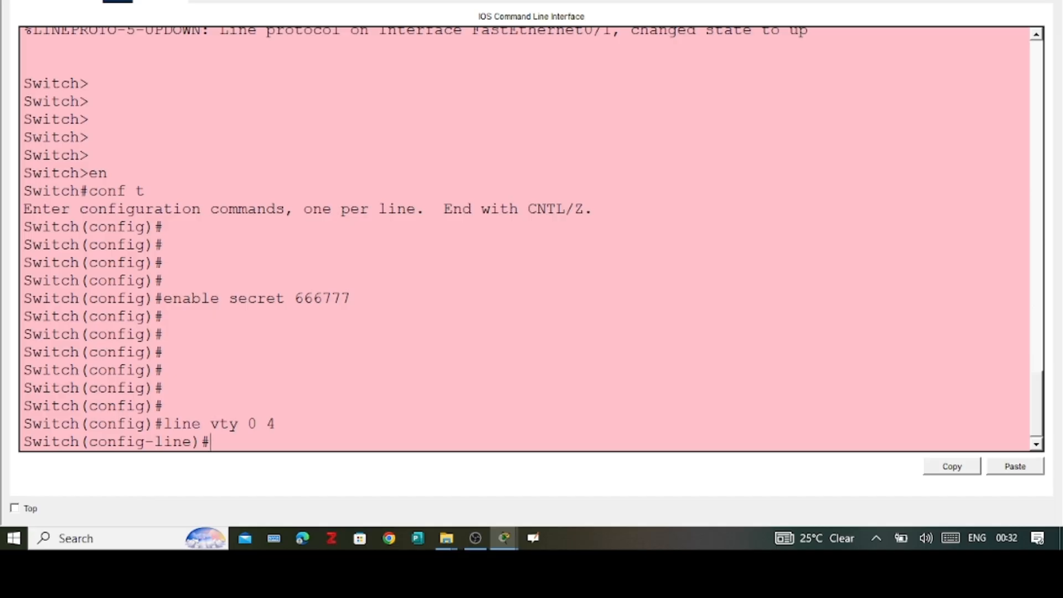
- Set the VTY line password with login required, and return to global configuration mode
text(password 666777)
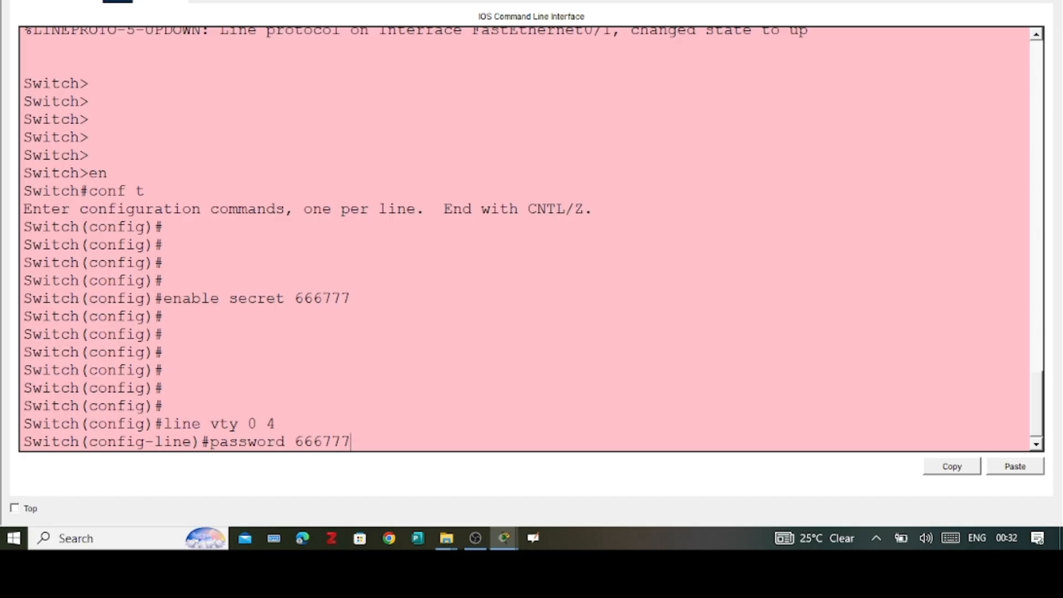
key(Return)
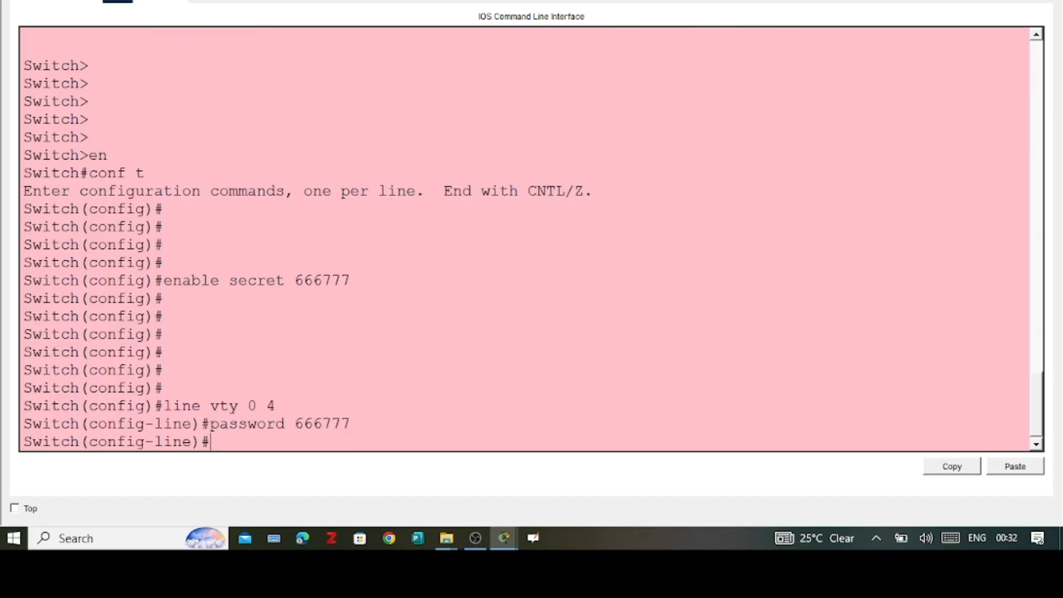
text(login)
key(Return)
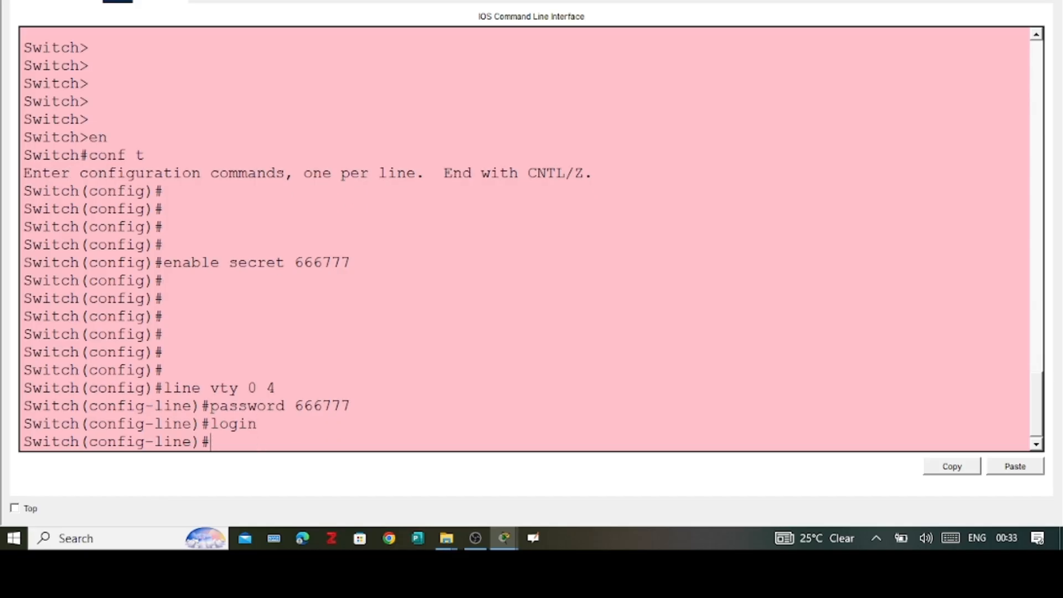
key(Return)
key(Return)
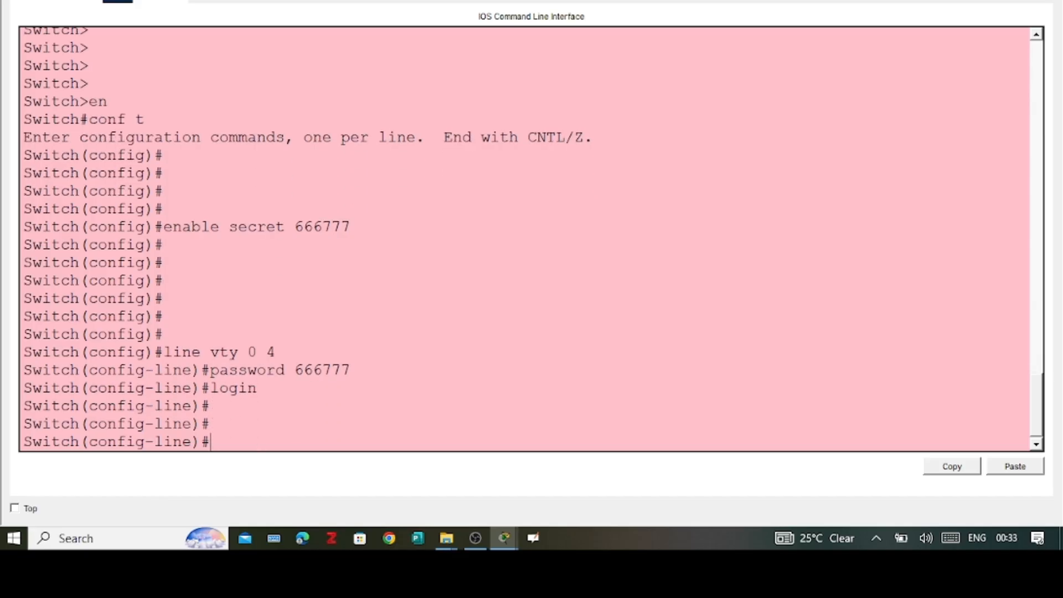
text(exit)
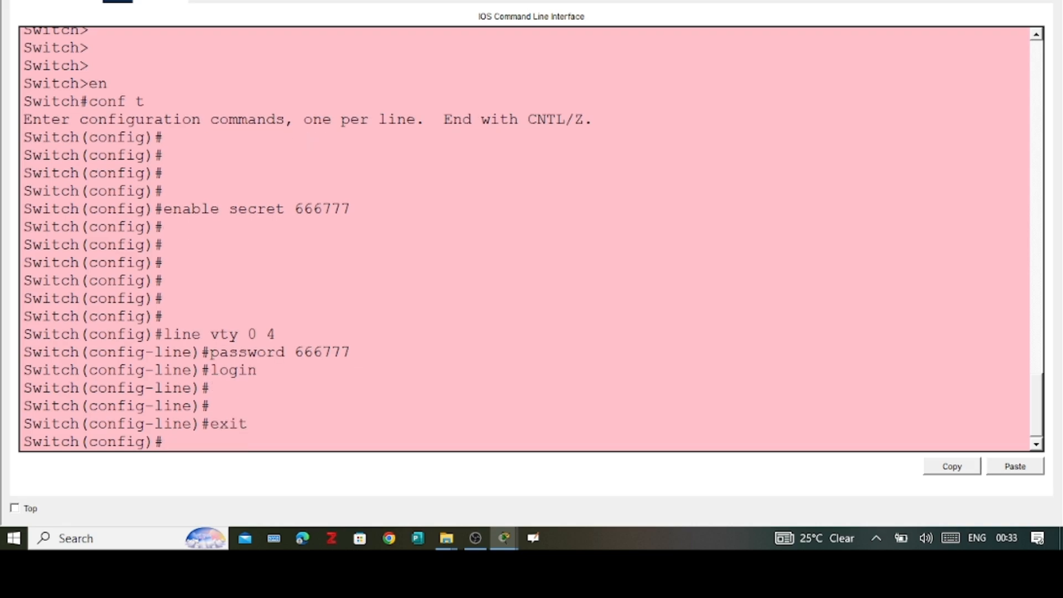
key(Return)
key(Return)
key(Return)
key(Return)
key(Return)
key(Return)
key(Return)
key(Return)
key(Return)
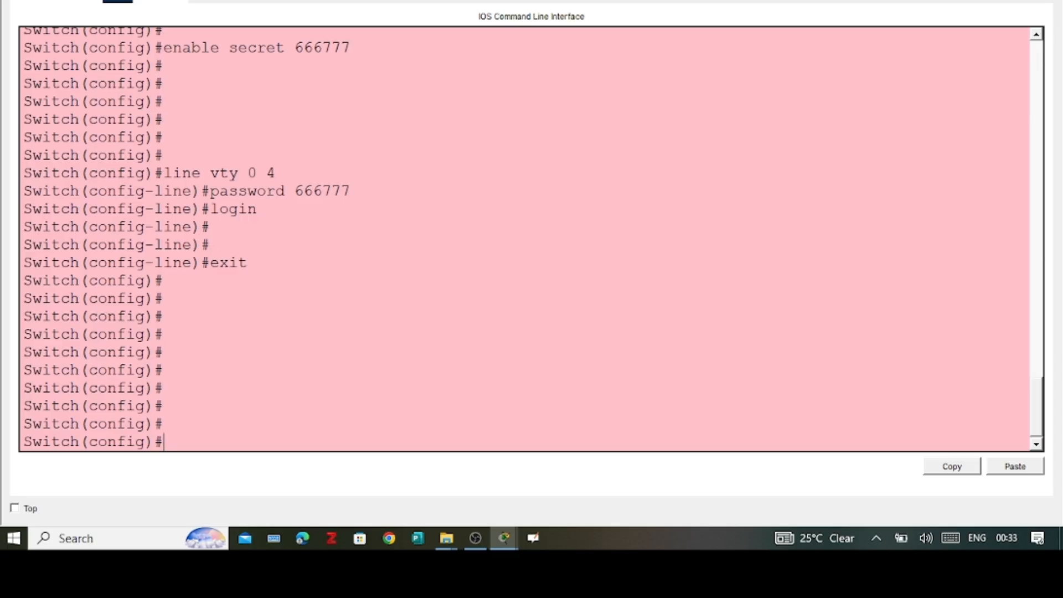
- Enter interface configuration mode for VLAN 1 with interface vlan 1
text(interface vlan)
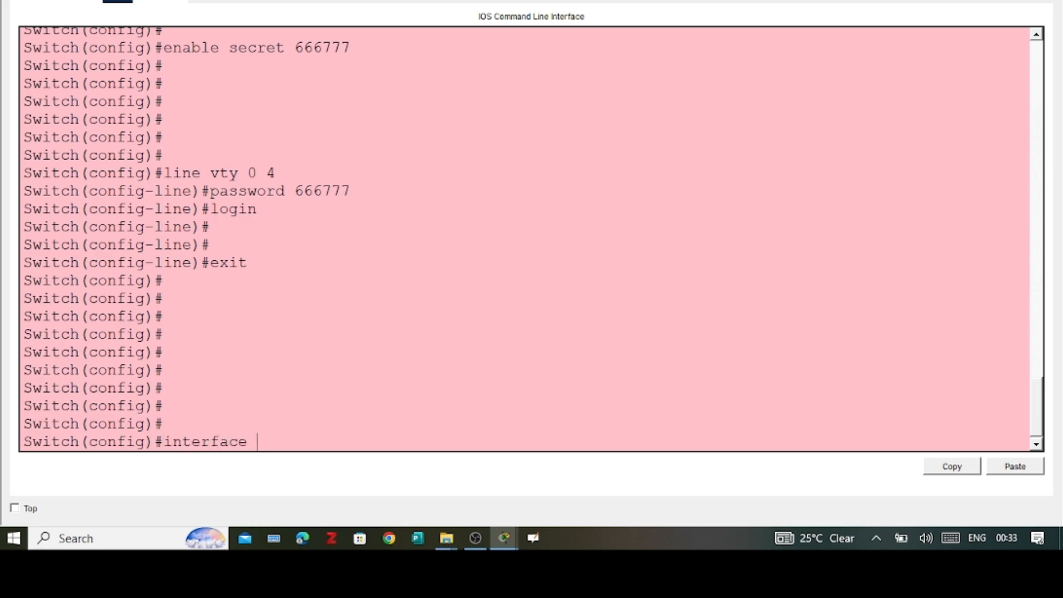
text( 1)
key(Return)
key(Return)
key(Return)
key(Return)
key(Return)
key(Return)
key(Return)
key(Return)
key(Return)
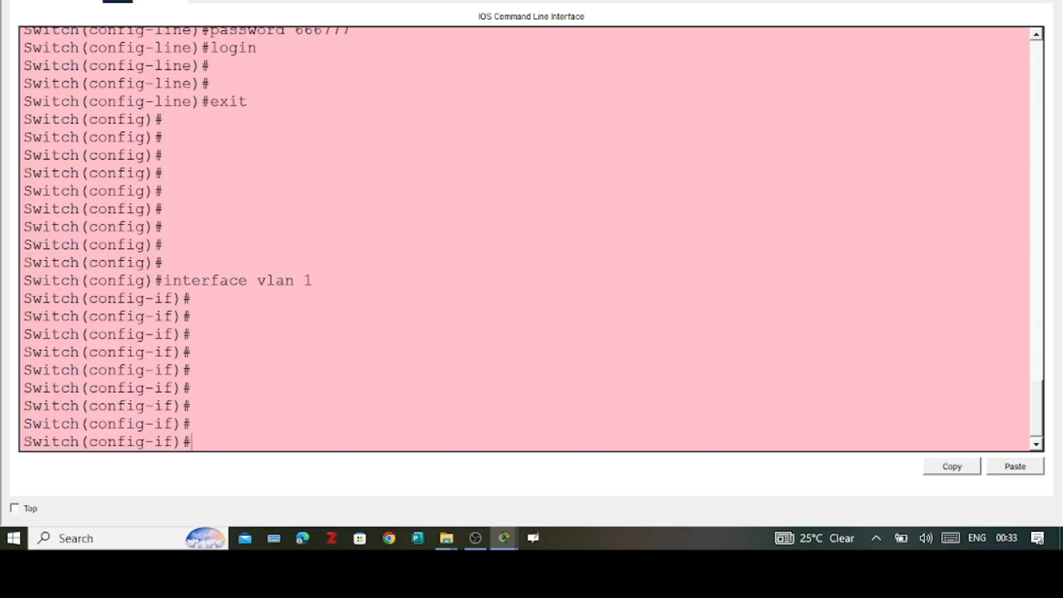
- Assign the VLAN 1 interface the IP address 192.168.1.1 with subnet mask 255.255.255.0
text(ip address )
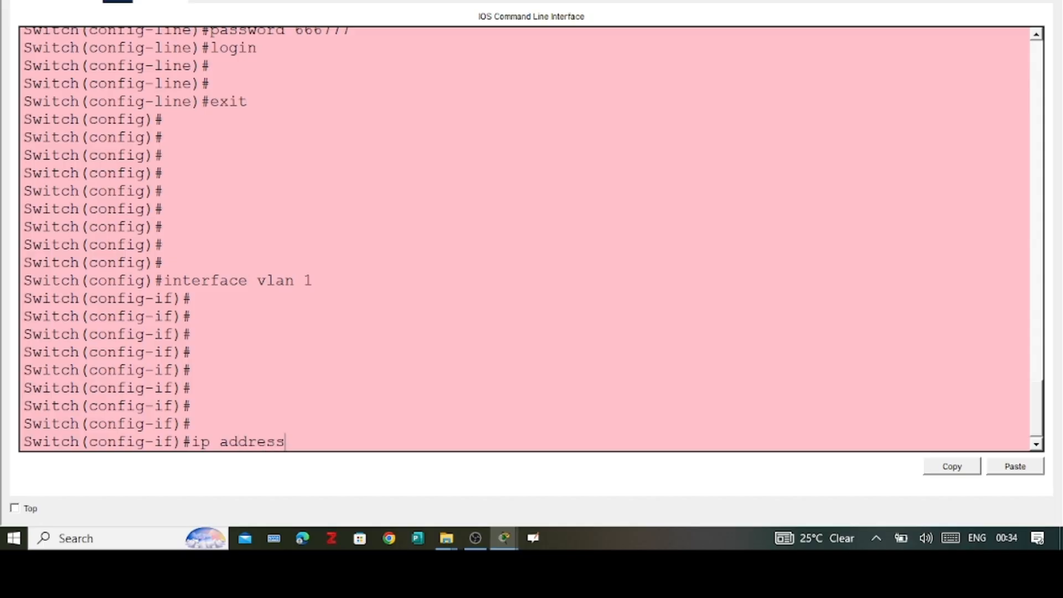
text(192.168.1.1 255)
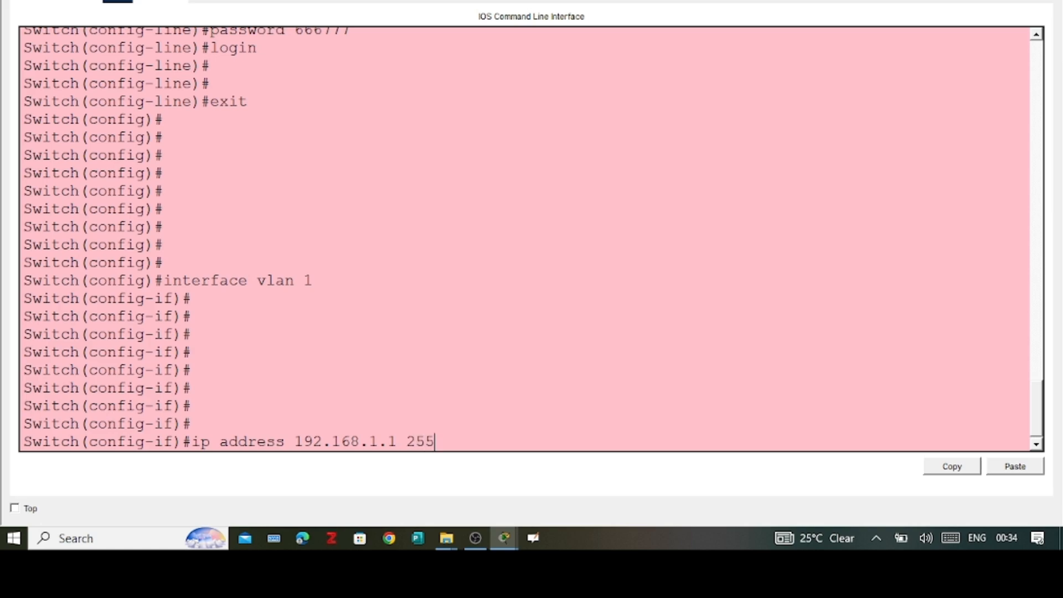
text(.255.255.)
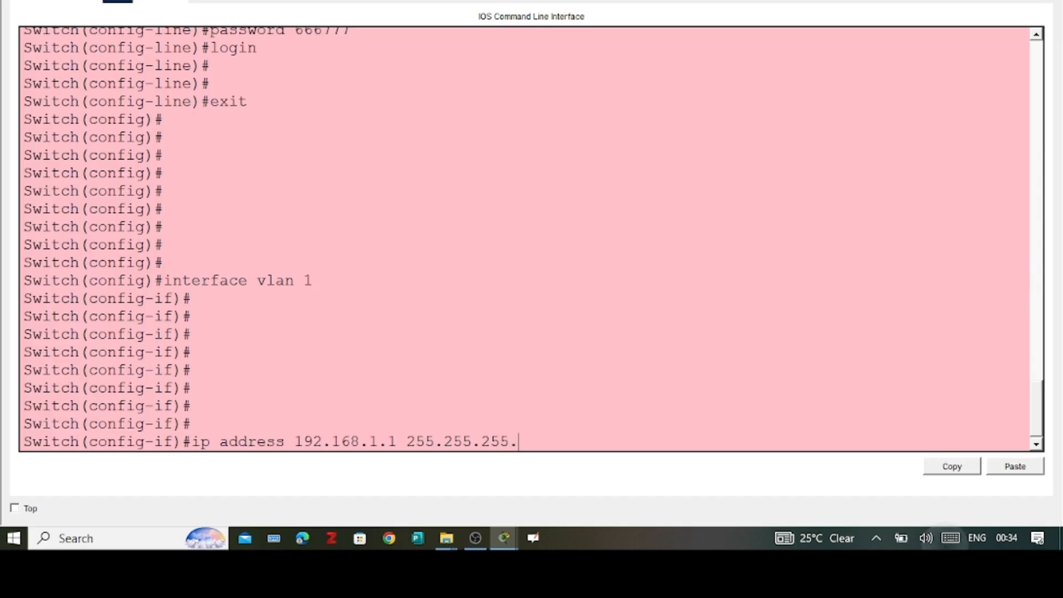
click(950, 539)
click(171, 524)
text(0)
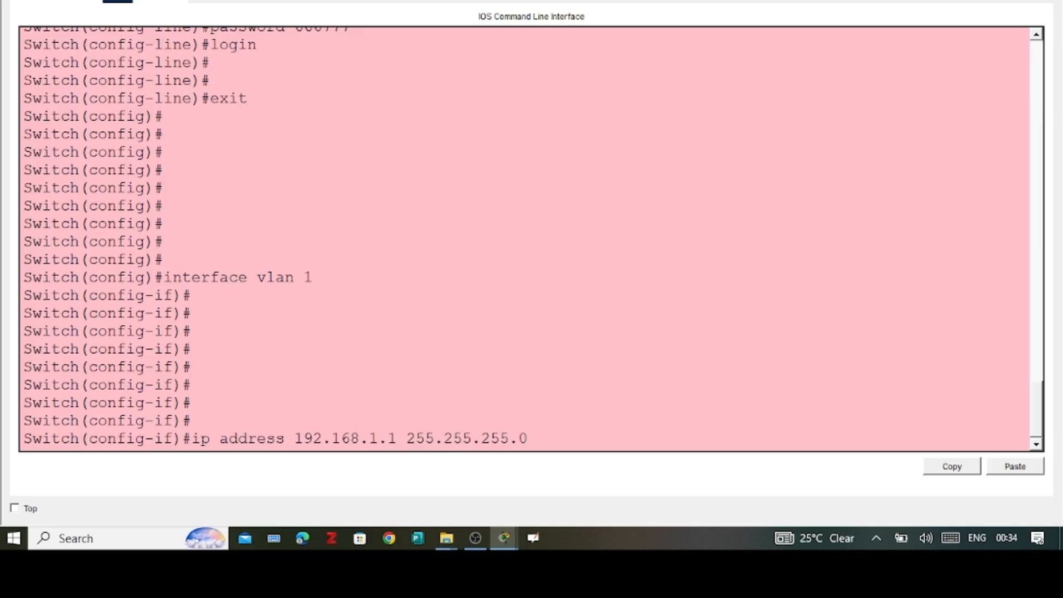
key(Return)
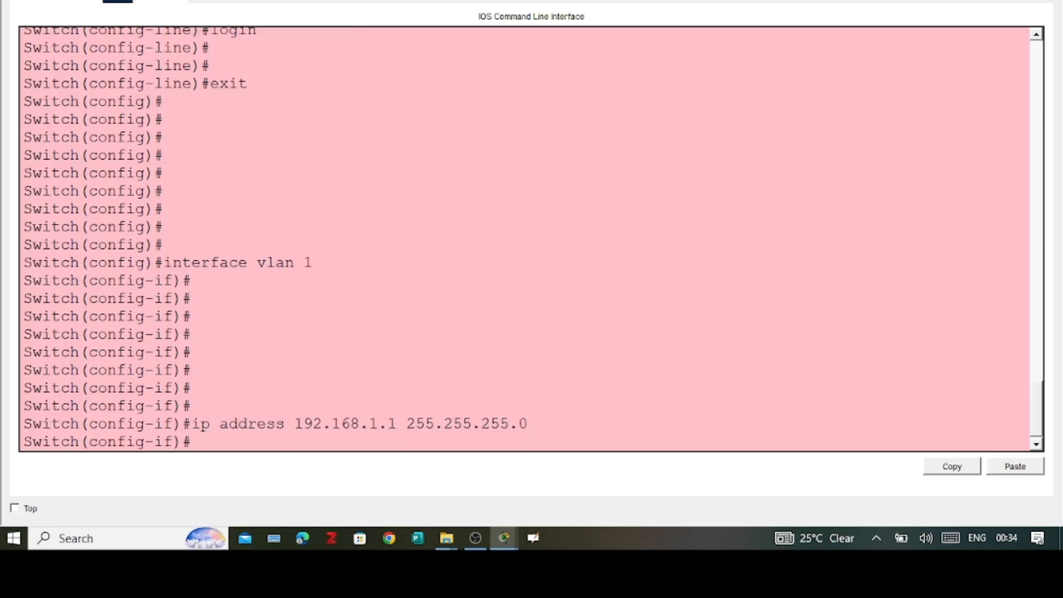
key(Return)
key(Return)
key(Return)
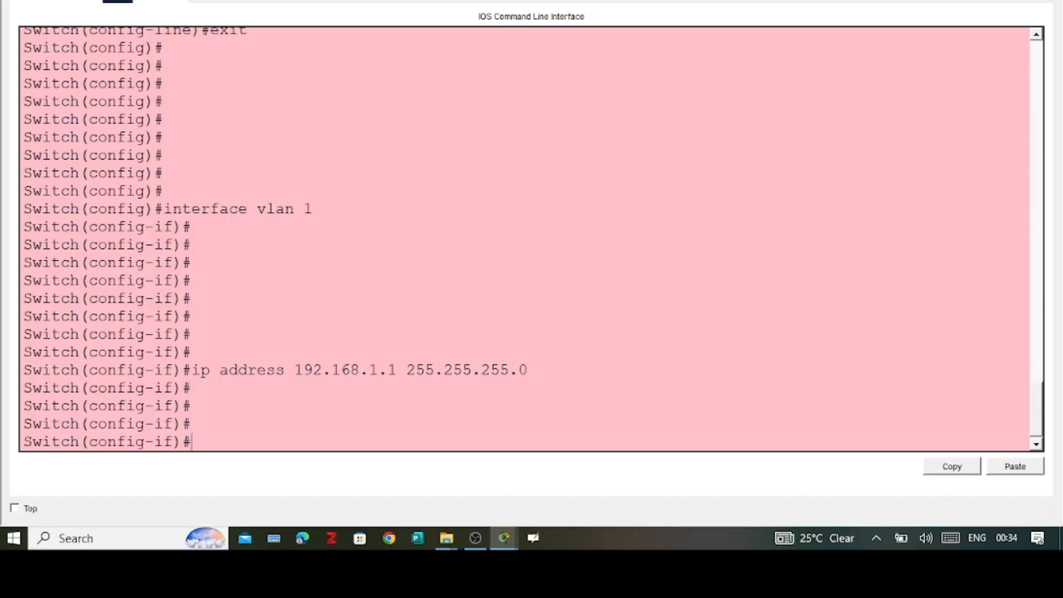
- Enable the VLAN 1 interface with the no shutdown command
text(no shut)
key(Tab)
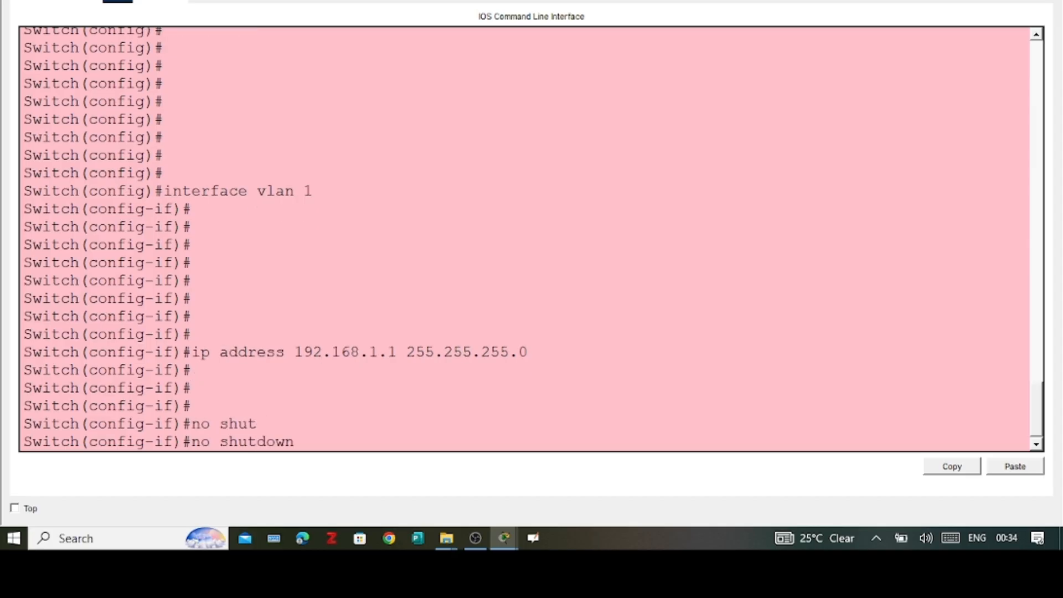
key(Return)
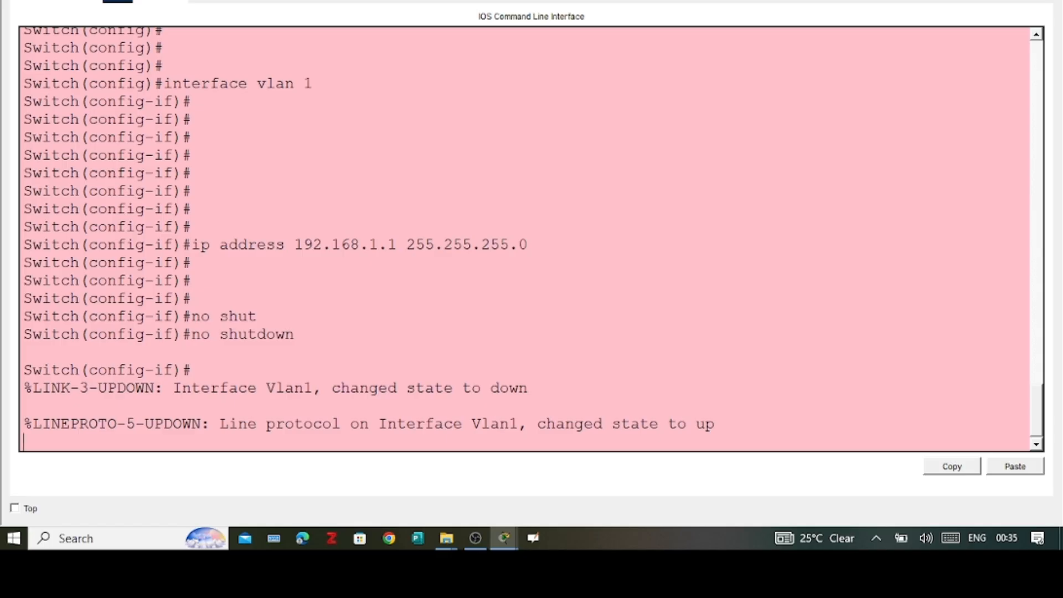
- Exit VLAN 1 interface configuration mode to return to global configuration mode
key(Return)
key(Return)
key(Return)
key(Return)
key(Return)
key(Return)
key(Return)
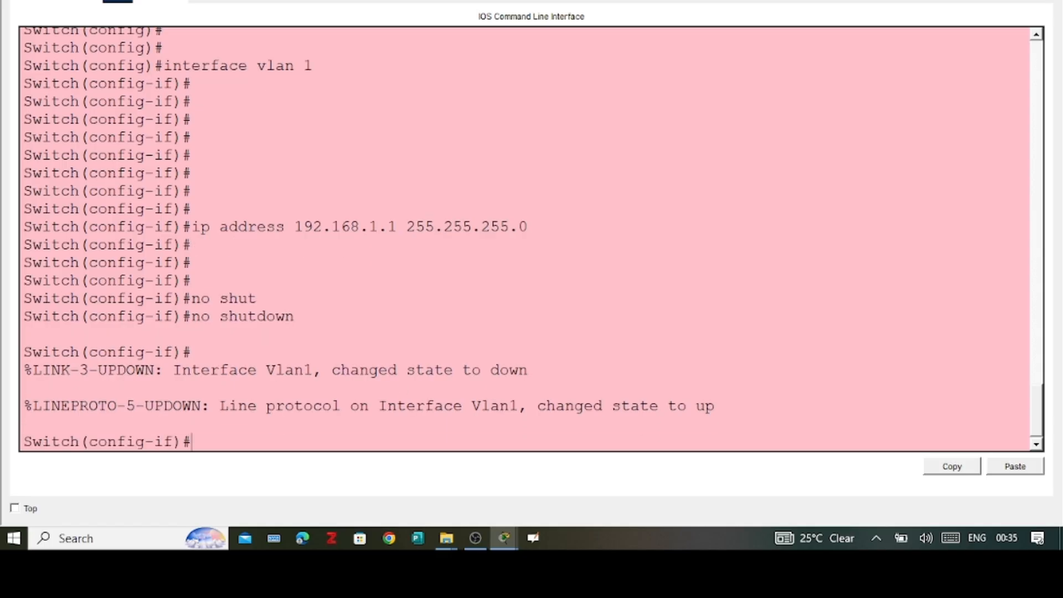
text(exit)
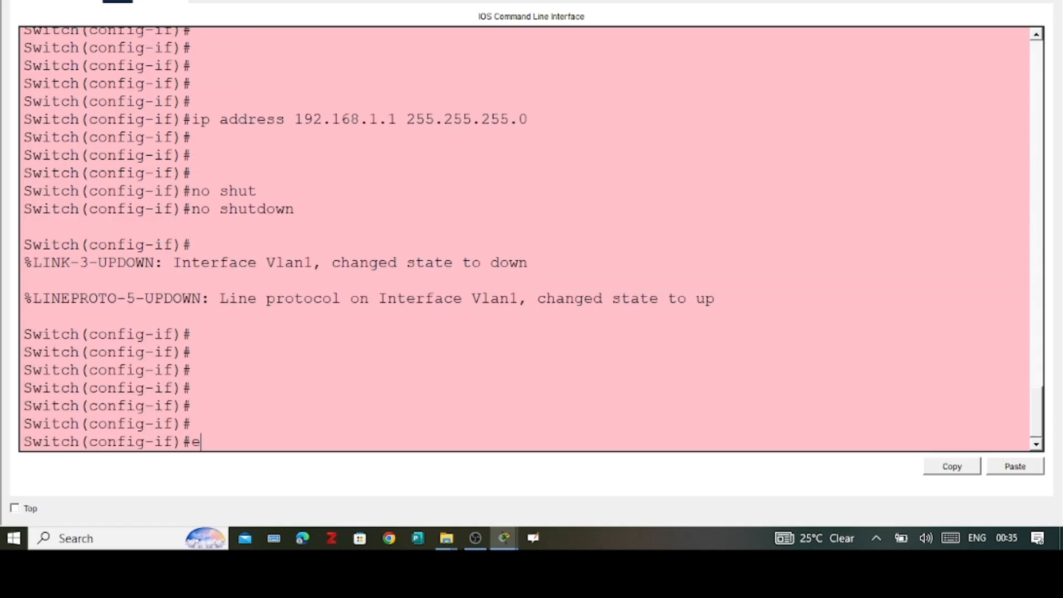
key(Return)
key(Return)
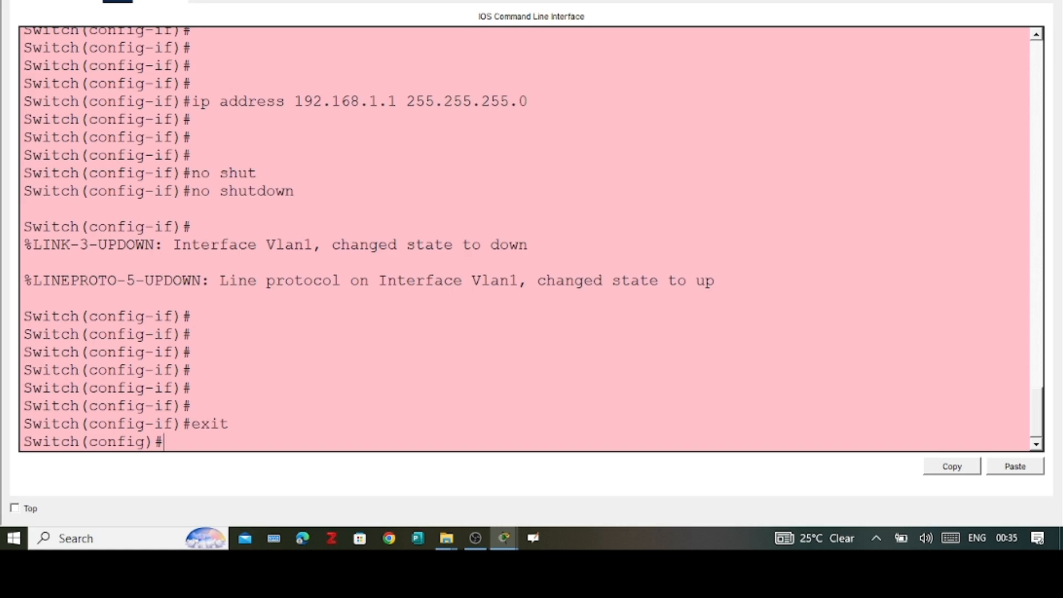
- Exit global configuration mode, log out of the switch's console session and close the switch's window
text(ex)
text(it)
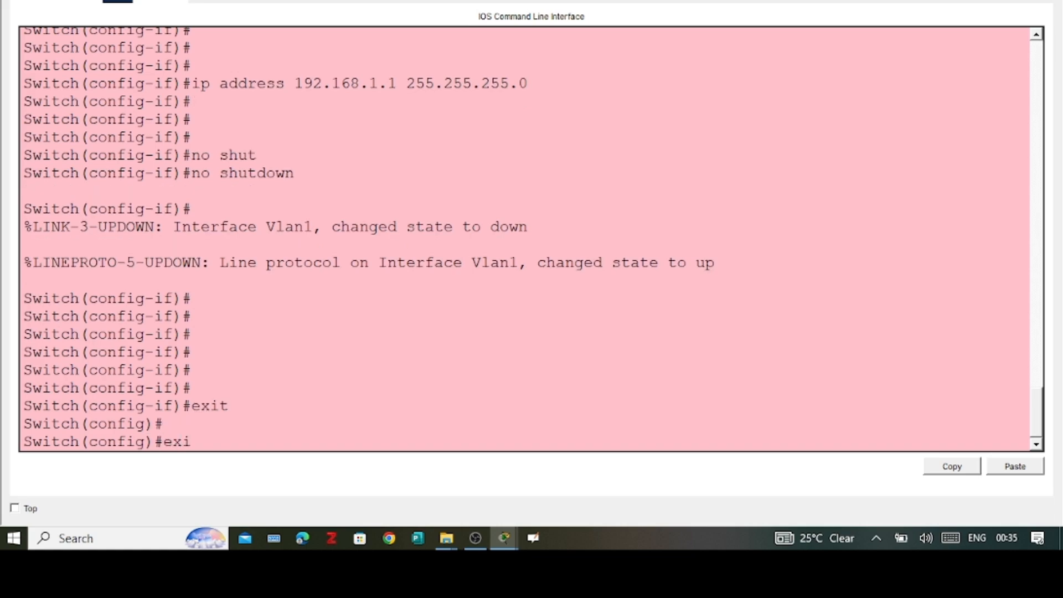
key(Return)
key(Return)
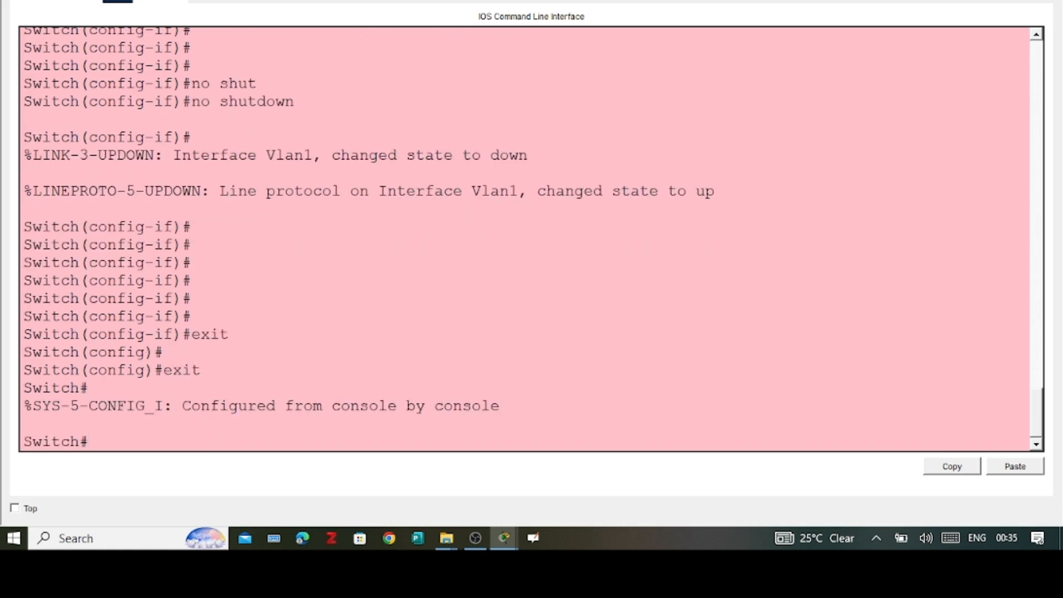
text(exit)
key(Return)
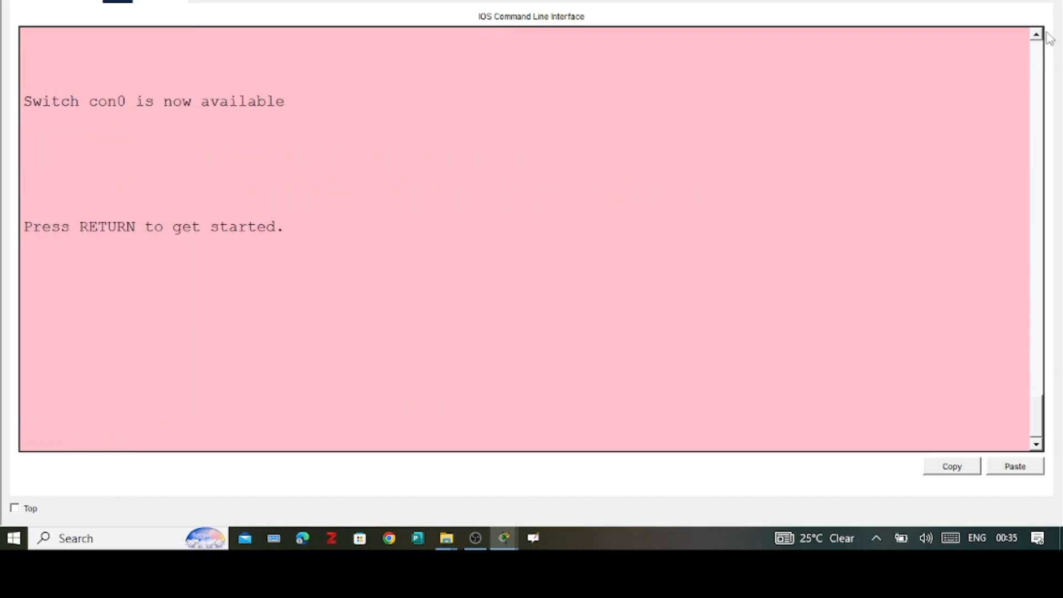
click(1049, 0)
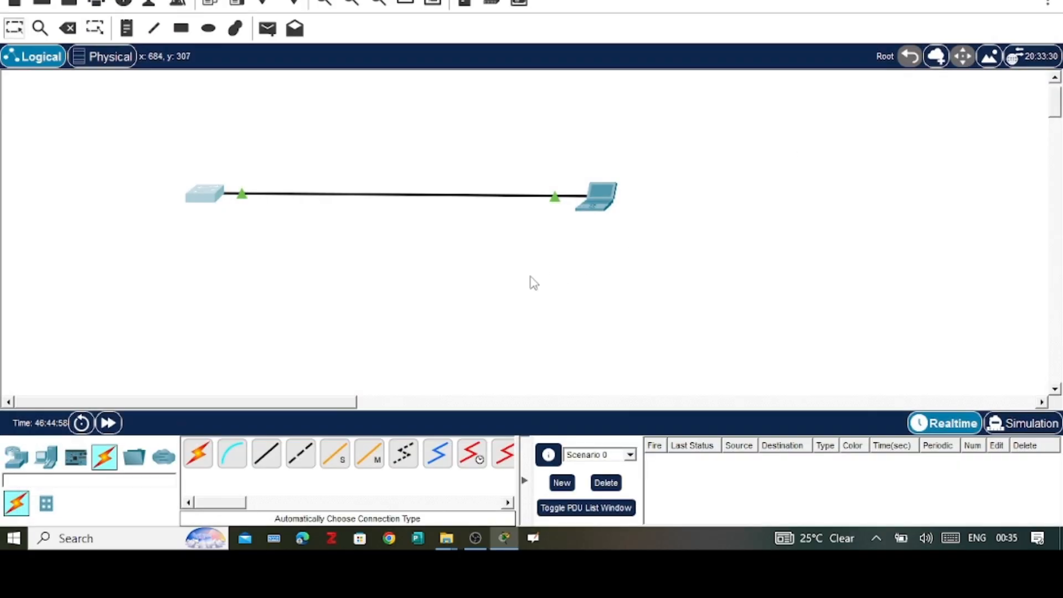
- Give the laptop the static IPv4 address 192.168.1.2 with subnet mask 255.255.255.0
click(607, 202)
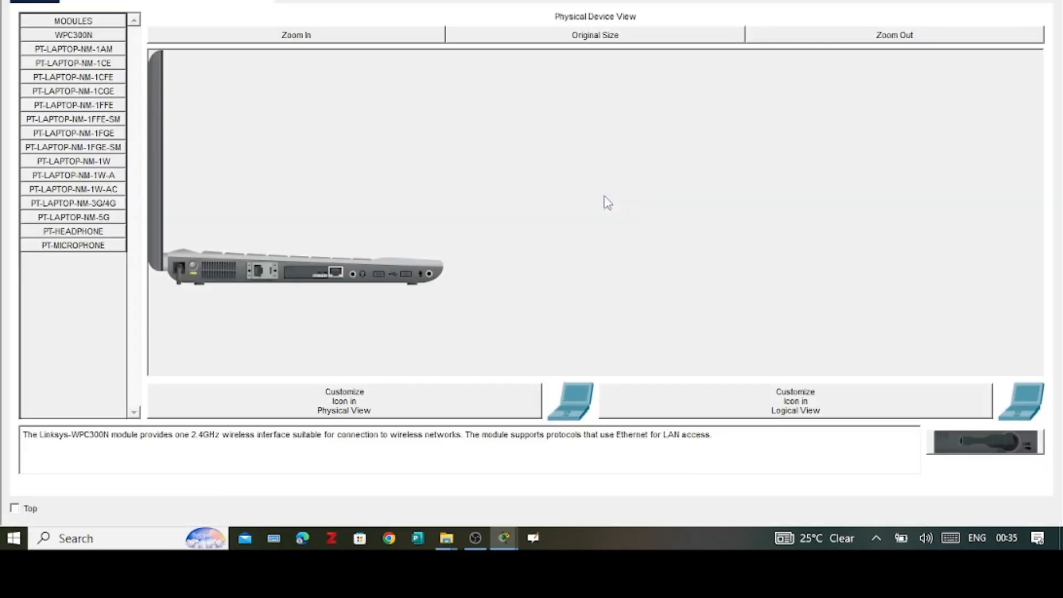
click(137, 2)
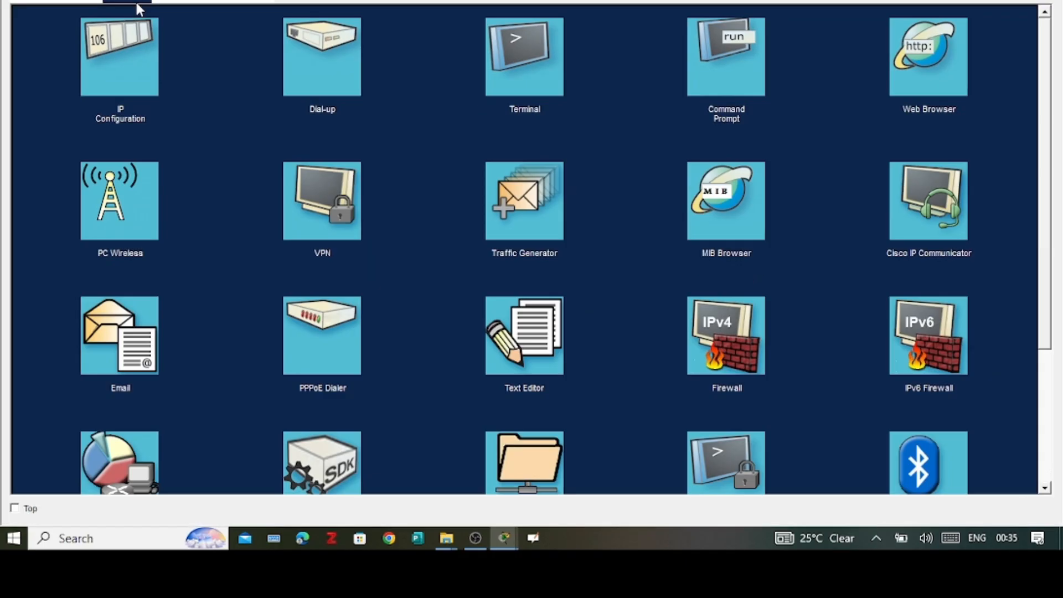
click(128, 78)
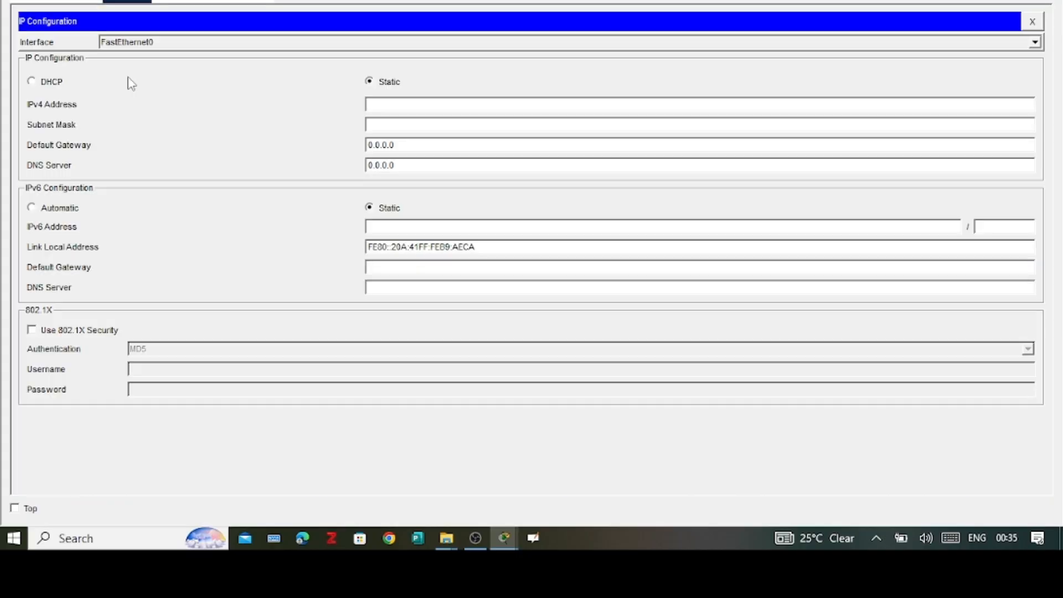
click(388, 107)
text(192.168.1.2)
click(396, 124)
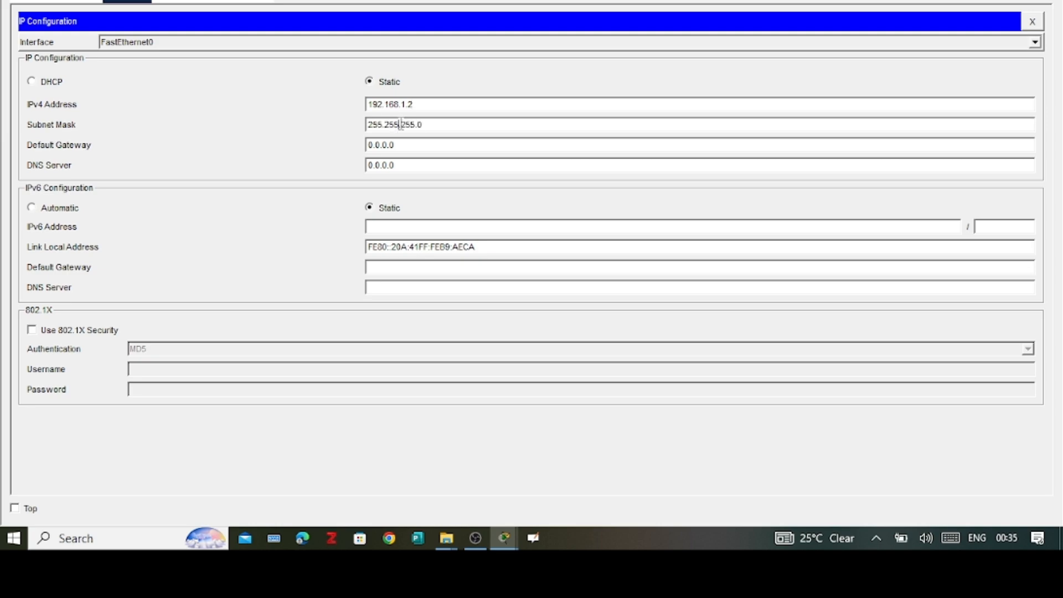
click(1032, 22)
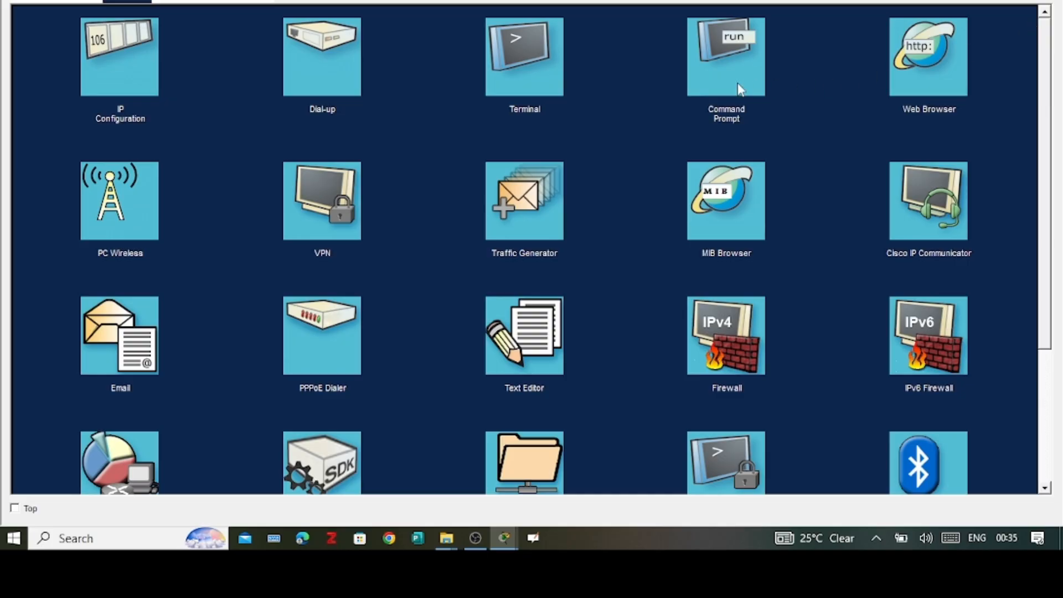
- Telnet from the laptop's command prompt to the switch at 192.168.1.1 and log in with the VTY line password
click(734, 61)
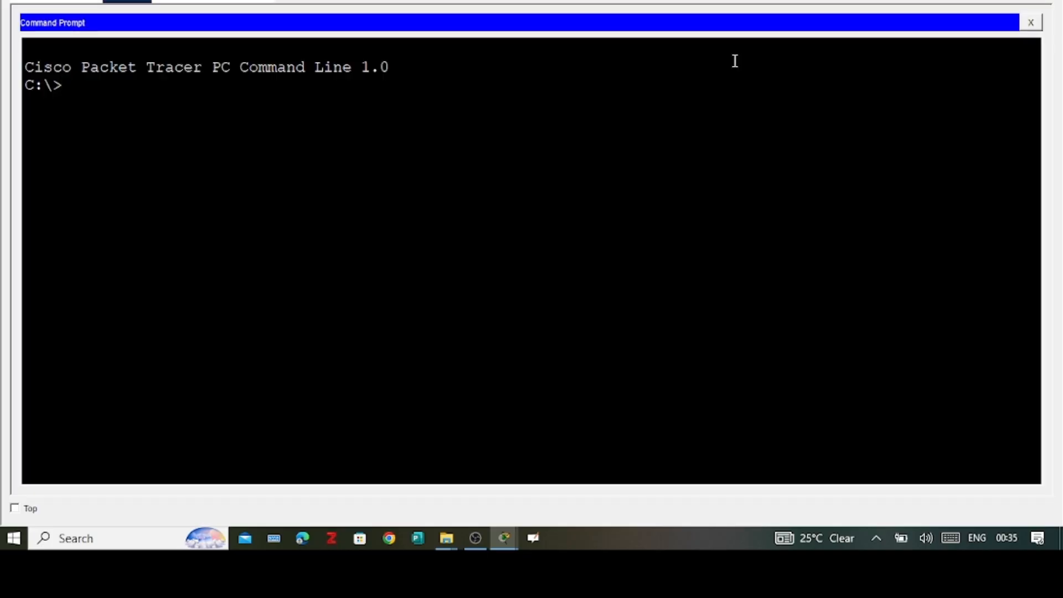
text(telnet 192)
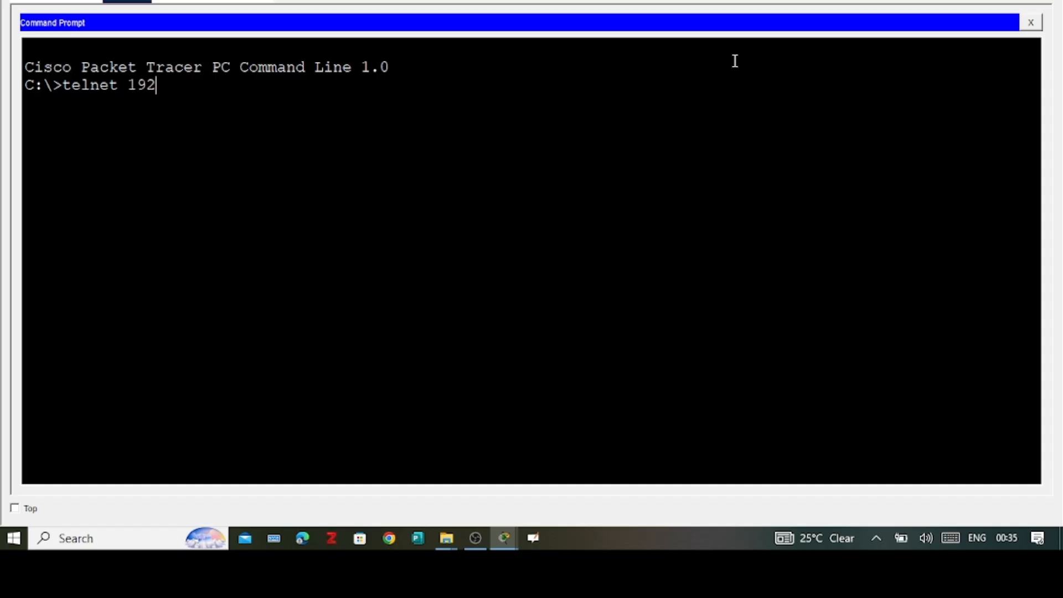
text(.168.1.1)
key(Return)
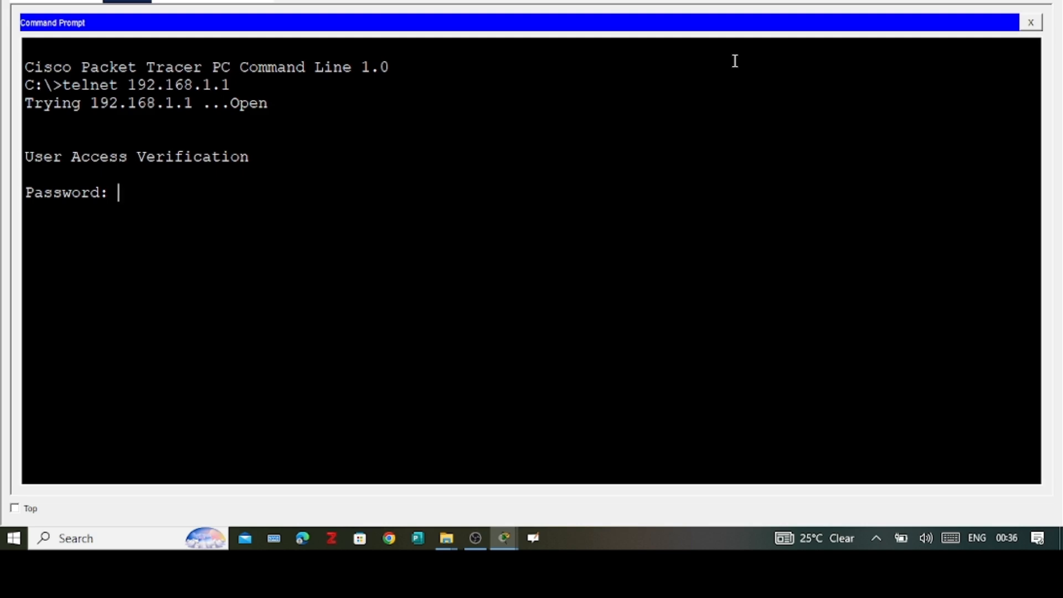
key(Return)
- Enter privileged EXEC mode on the switch with enable, supplying the enable password
text(en)
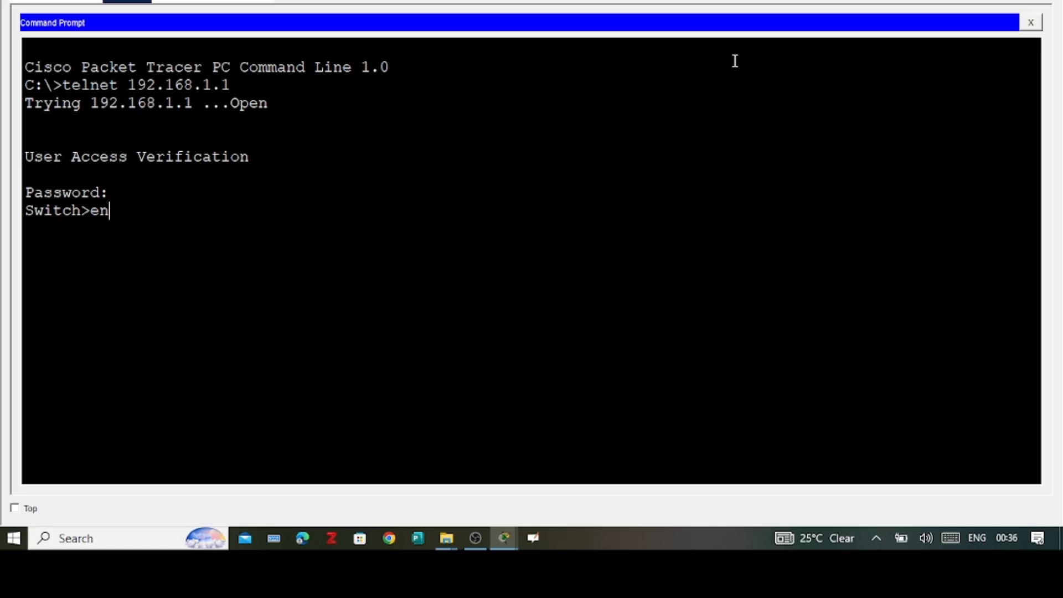
text(able)
key(Return)
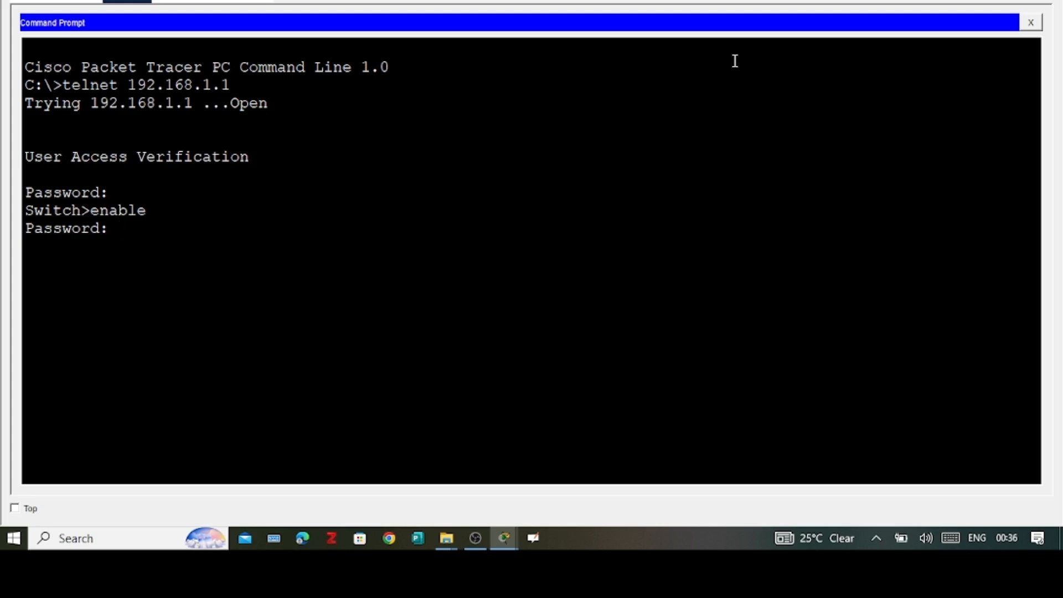
key(Return)
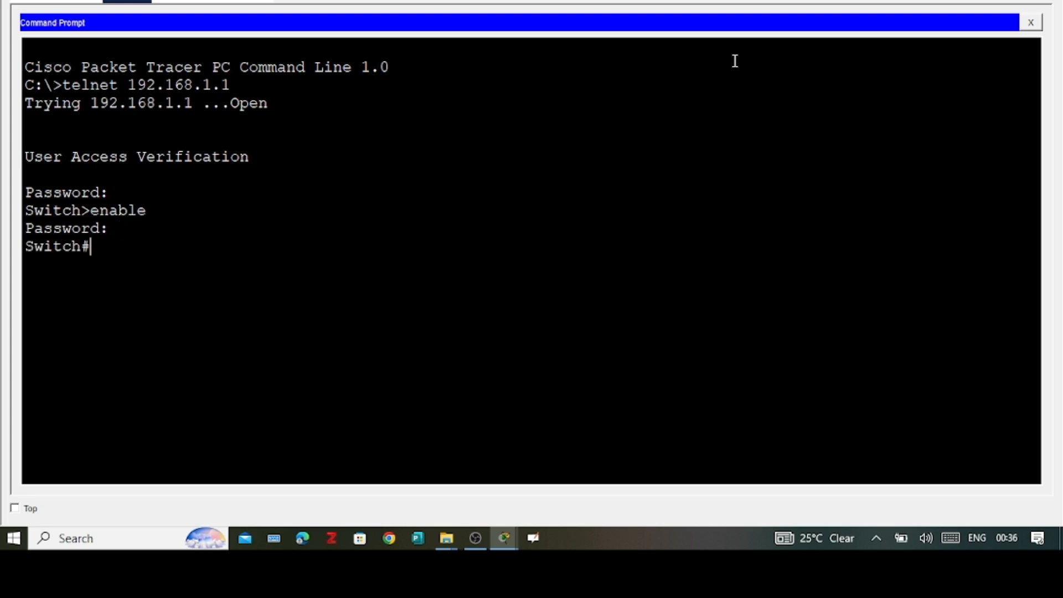
- Enter global configuration mode in the Telnet session with conf t
text(e)
key(BackSpace)
text(s)
key(BackSpace)
text(conf t)
key(Return)
key(Return)
key(Return)
key(Return)
- Set the switch's hostname to zed over the Telnet session
text(hostnam)
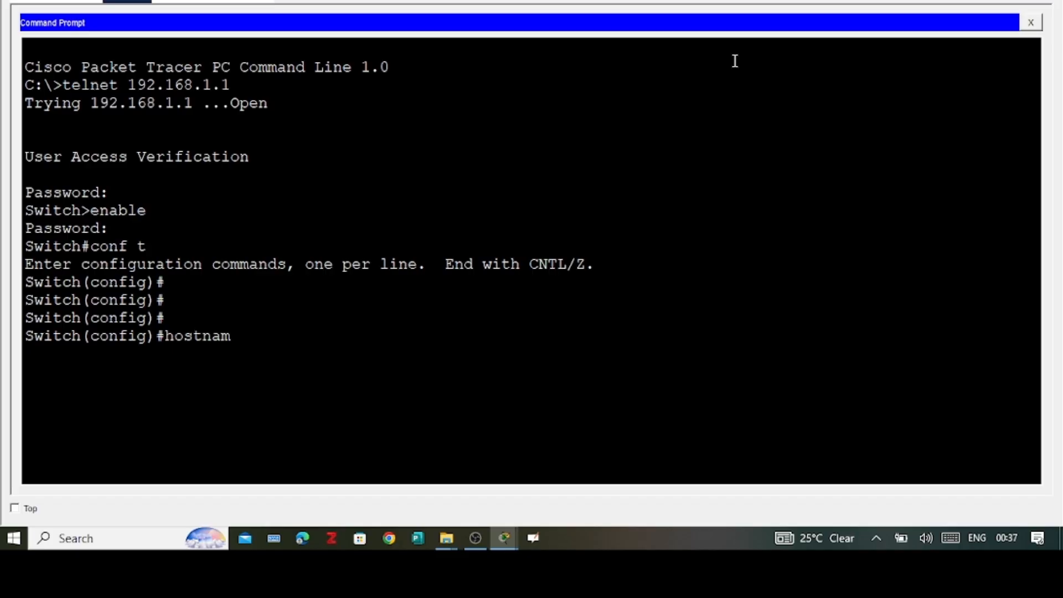
text(e zed)
key(Return)
key(Return)
key(Return)
key(Return)
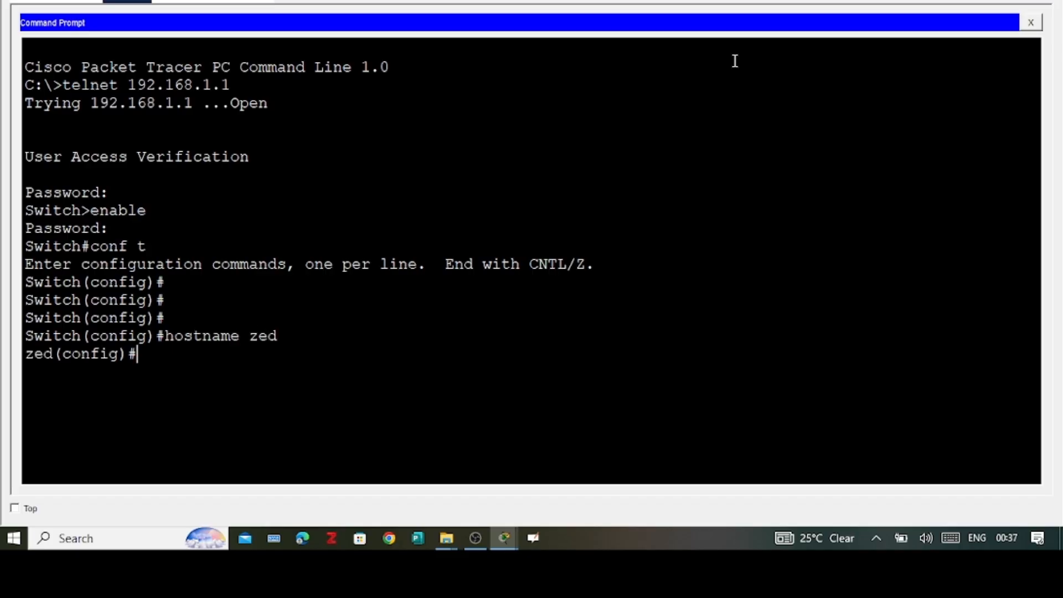
key(Return)
key(Return)
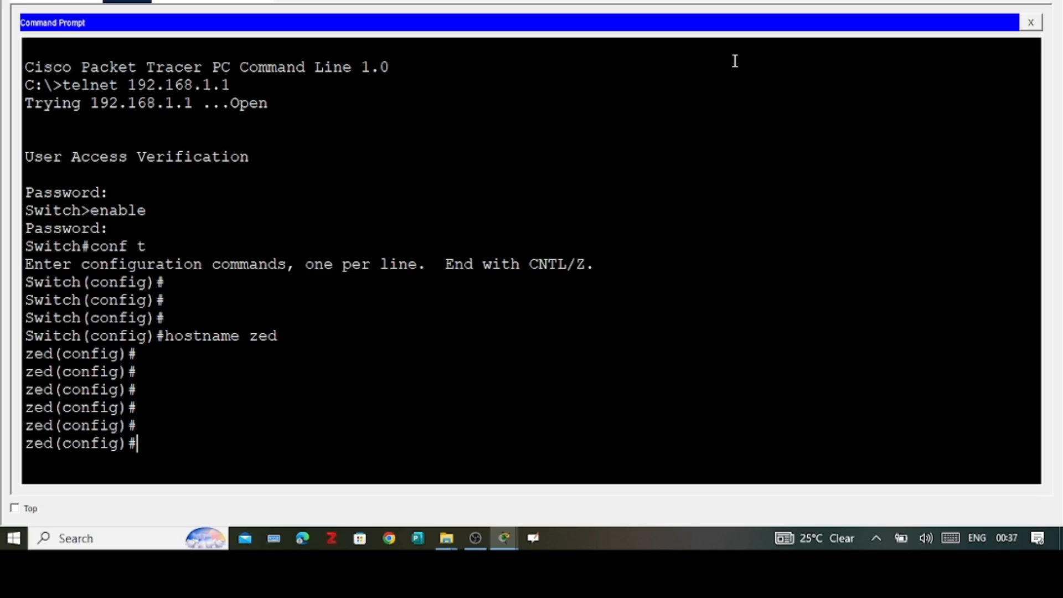